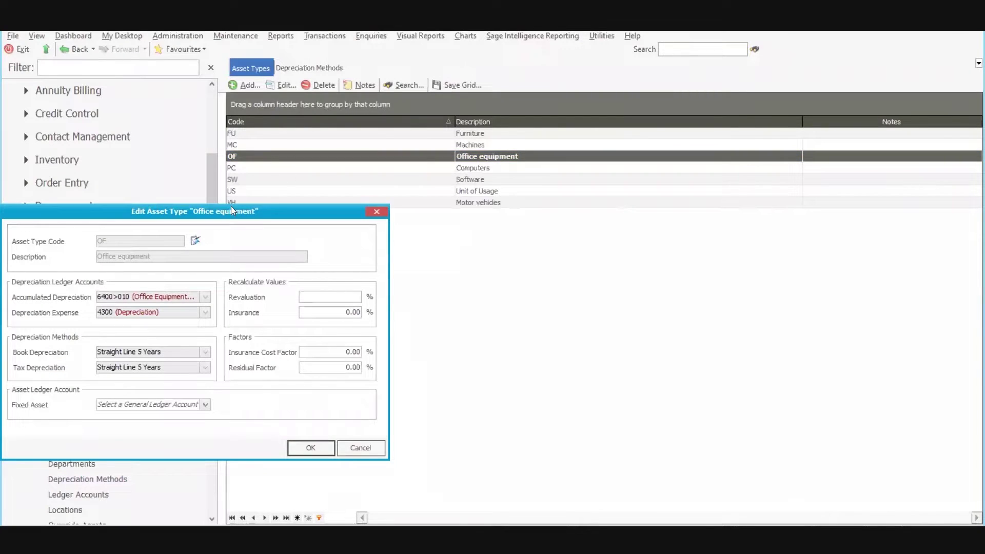
pyautogui.moveTo(321, 218); pyautogui.dragTo(594, 129)
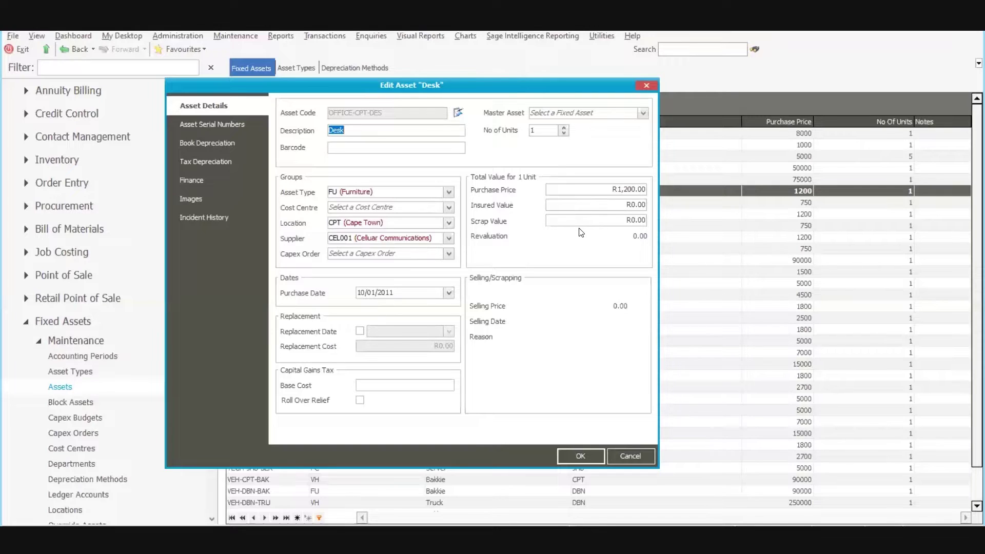
# Step: Review the Desk asset's serial numbers, book and tax depreciation, finance details and images
pyautogui.click(214, 125)
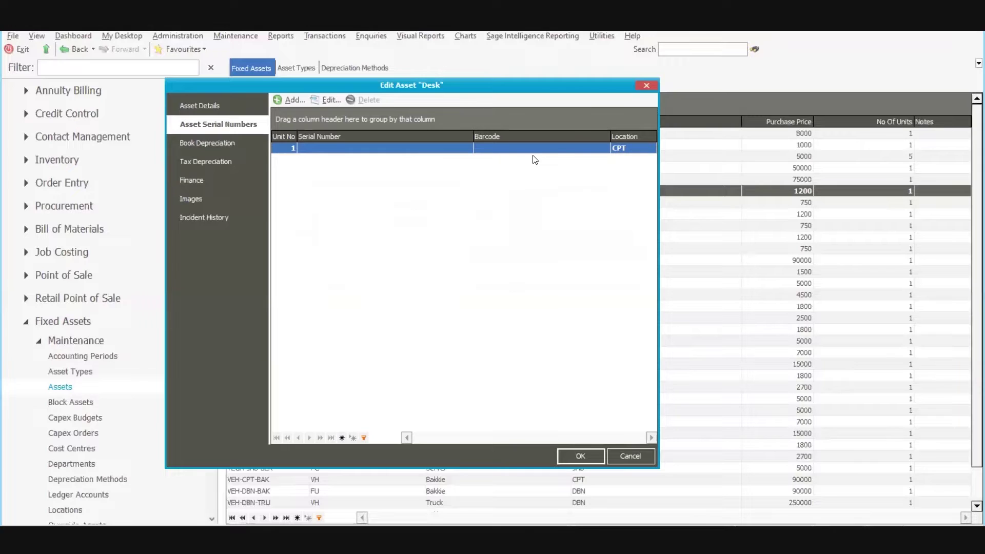
pyautogui.click(220, 142)
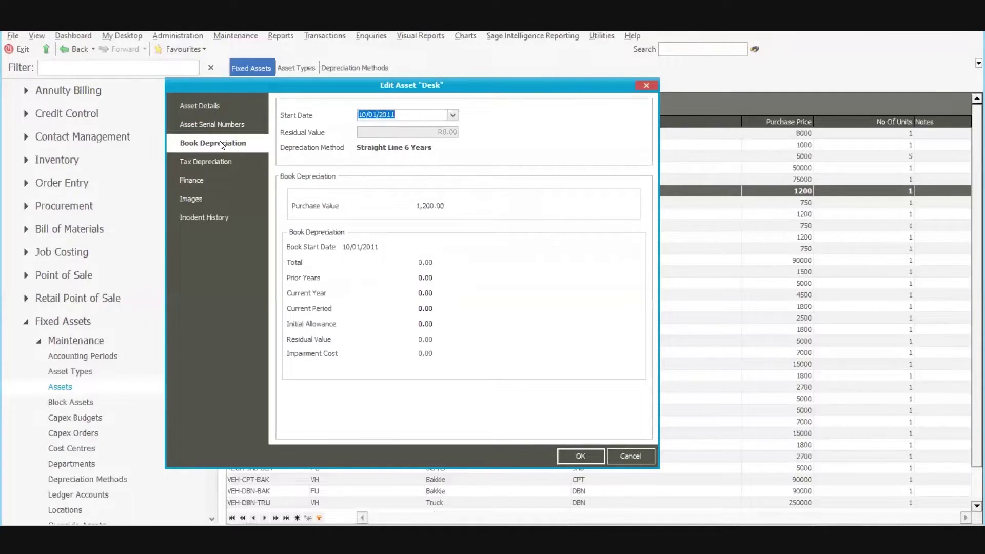
pyautogui.click(218, 161)
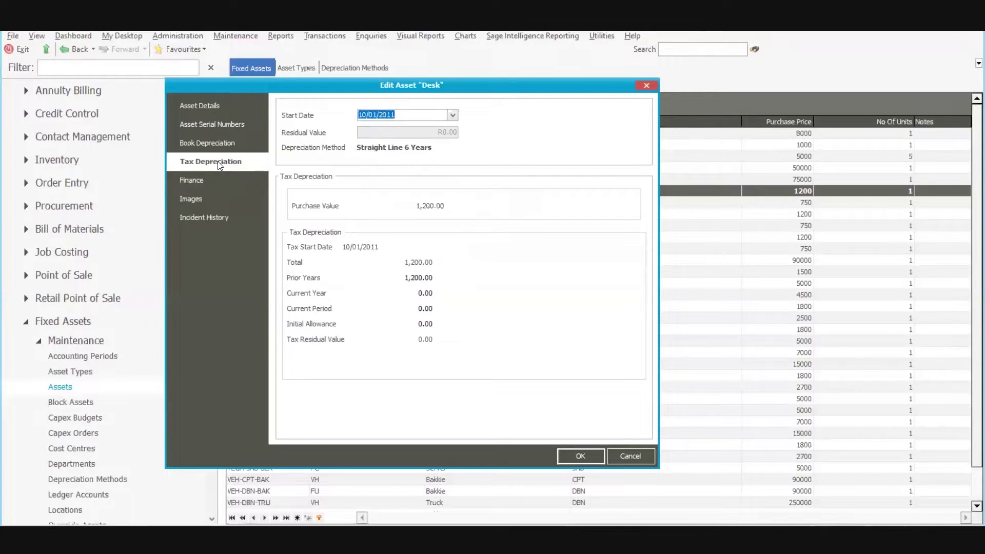
pyautogui.click(214, 180)
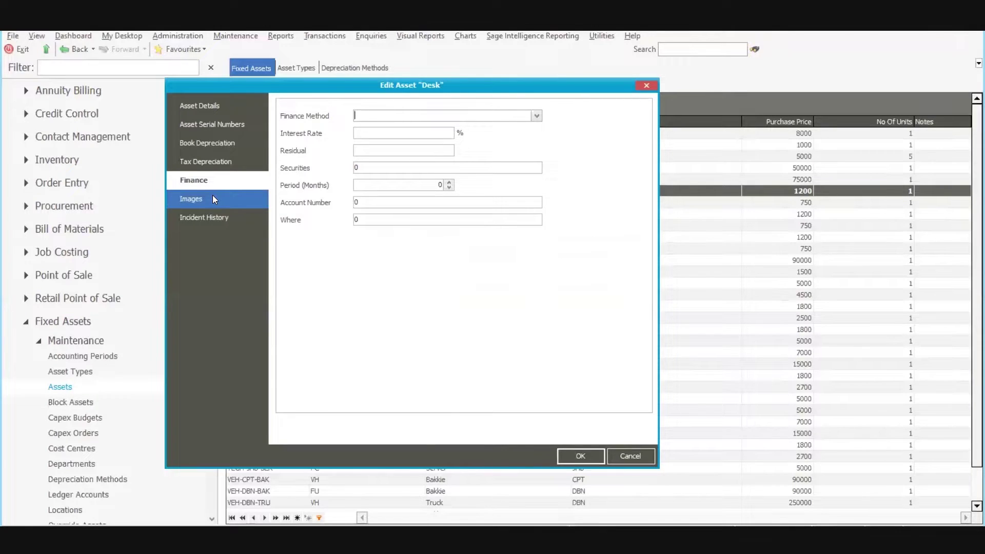
pyautogui.click(214, 198)
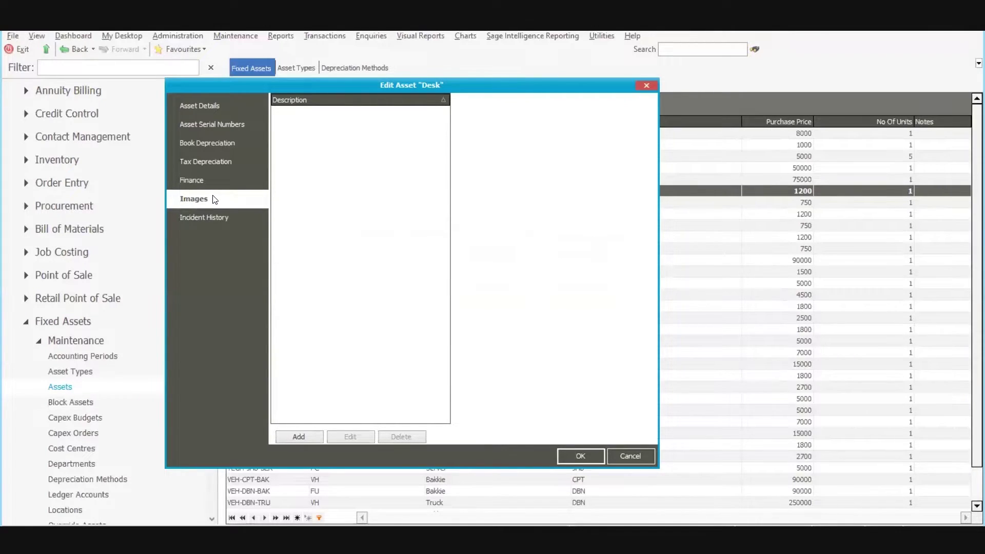
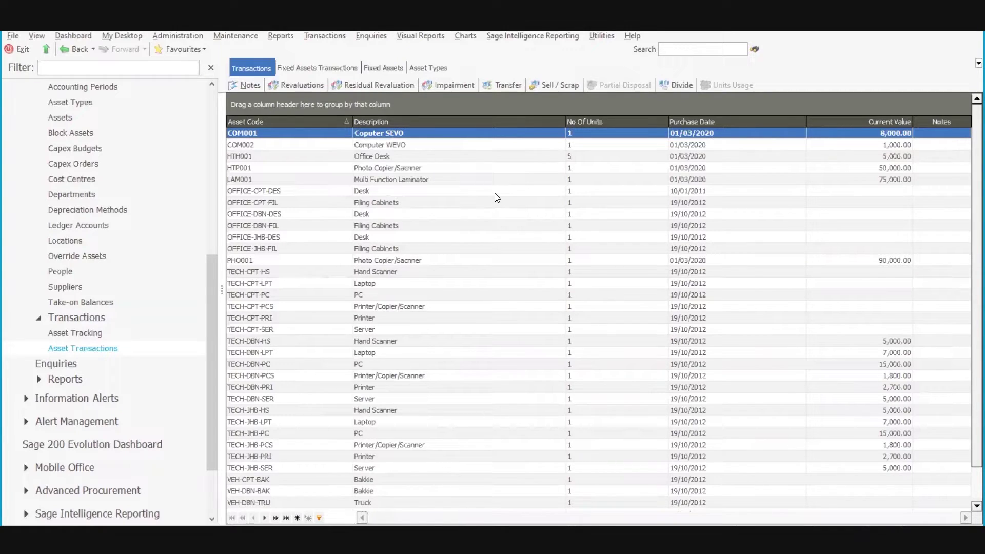
# Step: Transfer the desk OFFICE-CPT-DES to the new location DBN (Durban) with reference FA01
pyautogui.click(358, 193)
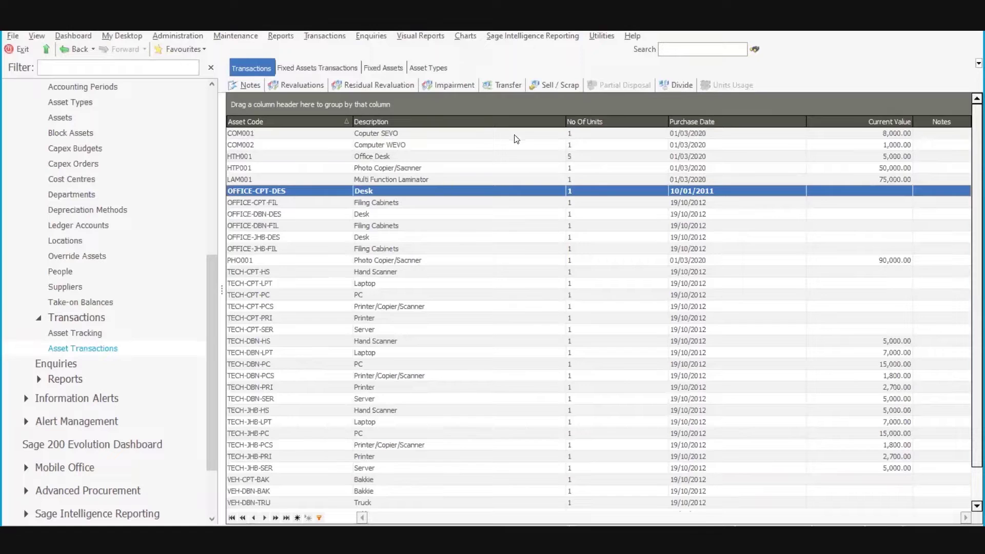
pyautogui.click(507, 85)
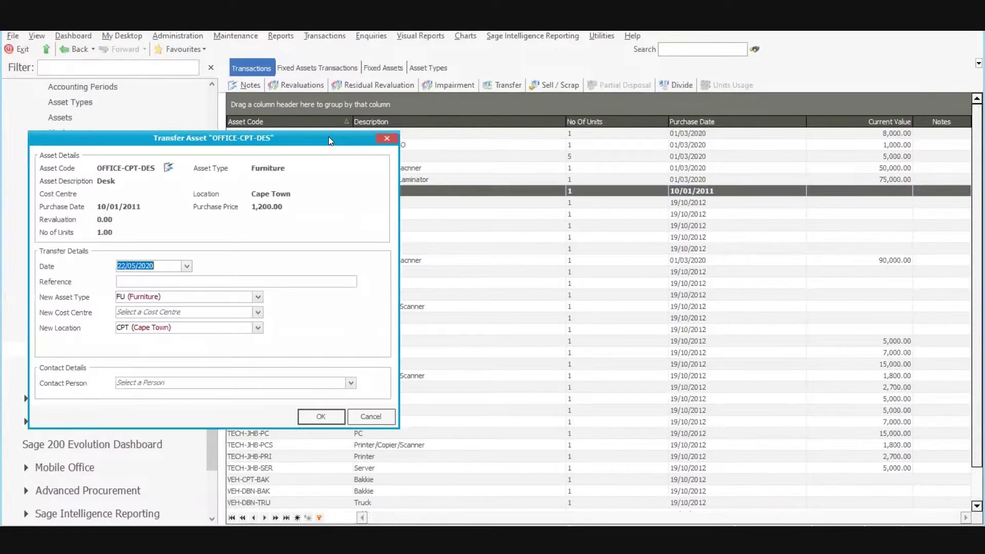
pyautogui.moveTo(291, 136); pyautogui.dragTo(586, 102)
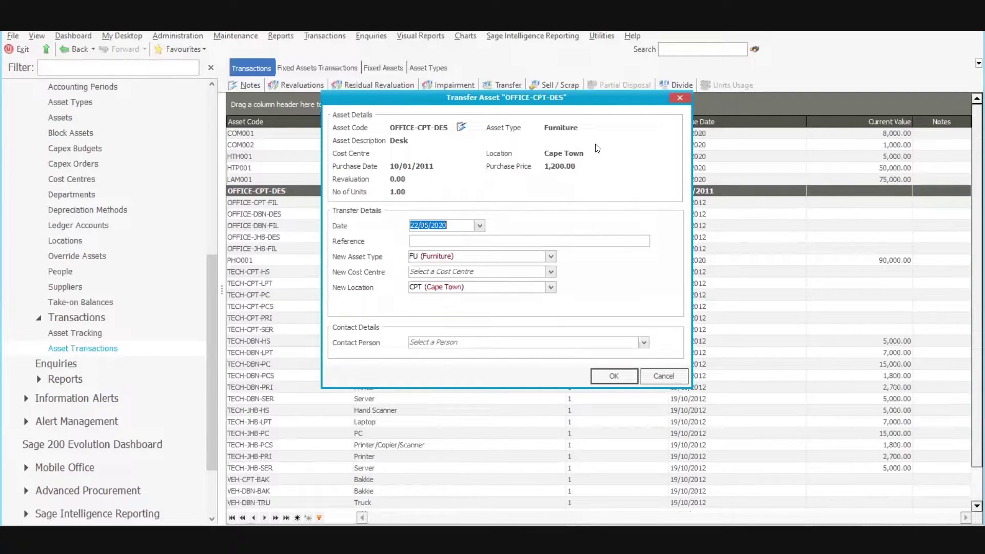
pyautogui.click(468, 241)
pyautogui.write('FA01')
pyautogui.click(550, 287)
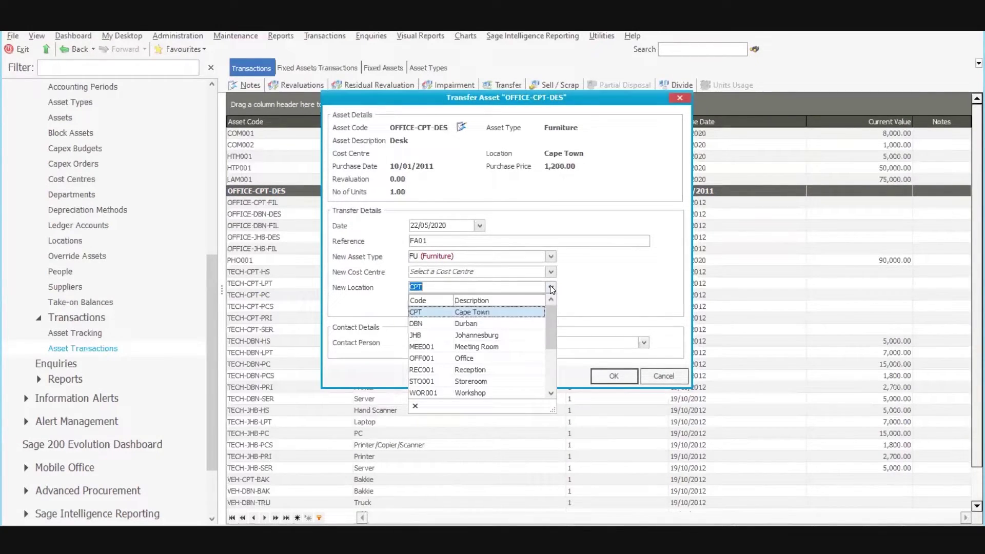
pyautogui.click(513, 329)
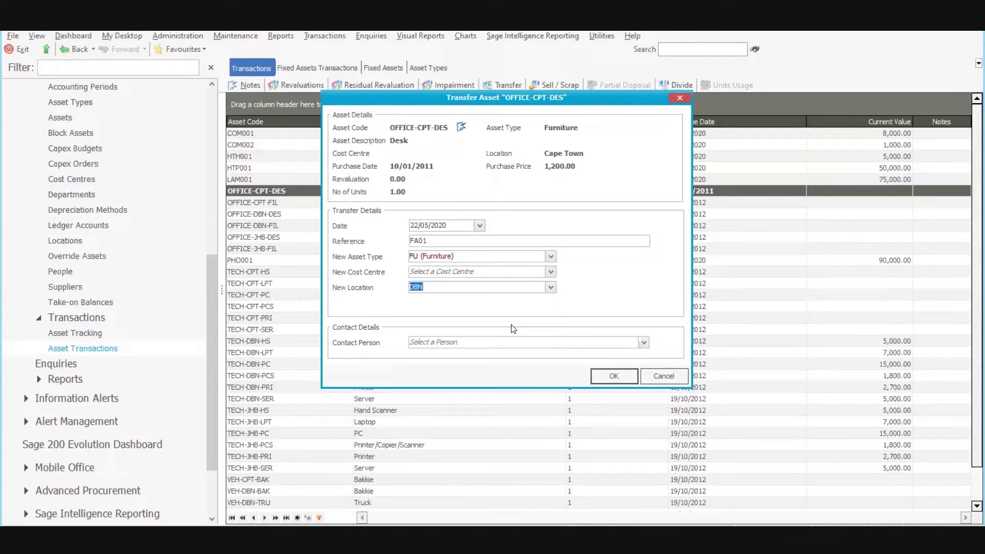
pyautogui.click(619, 380)
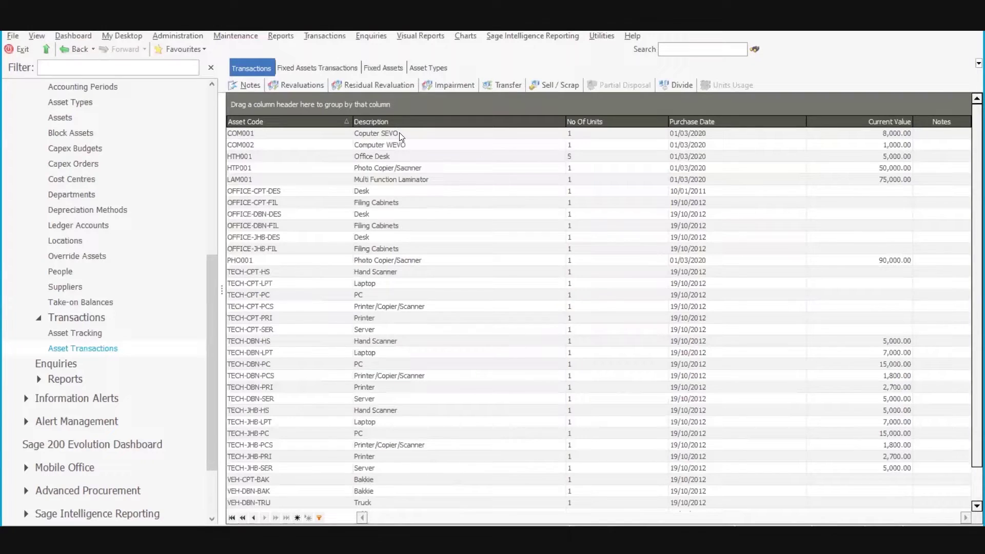
# Step: Sell the filing cabinets OFFICE-CPT-FIL with reference FA02, selling value 750 and reason "Not using", and confirm the sale
pyautogui.click(401, 205)
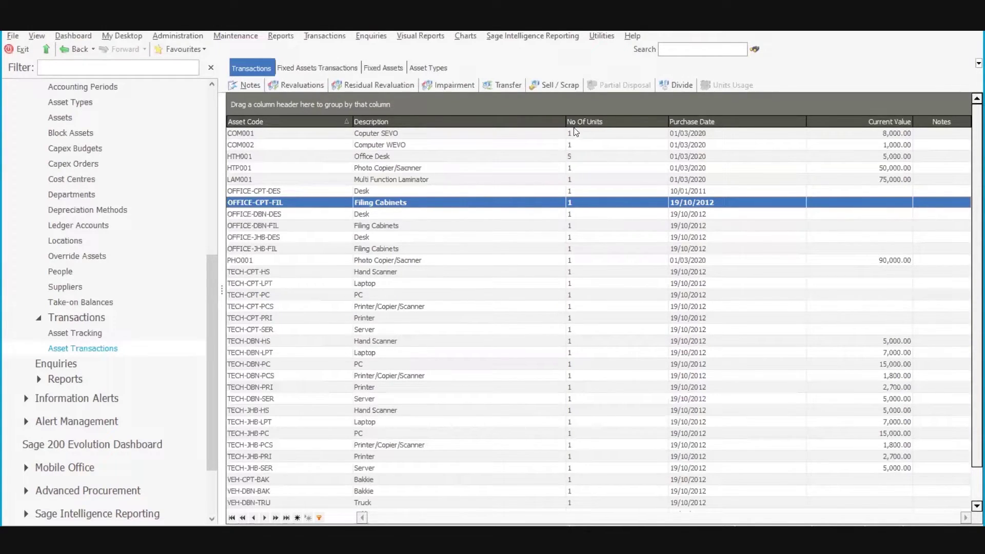
pyautogui.click(554, 85)
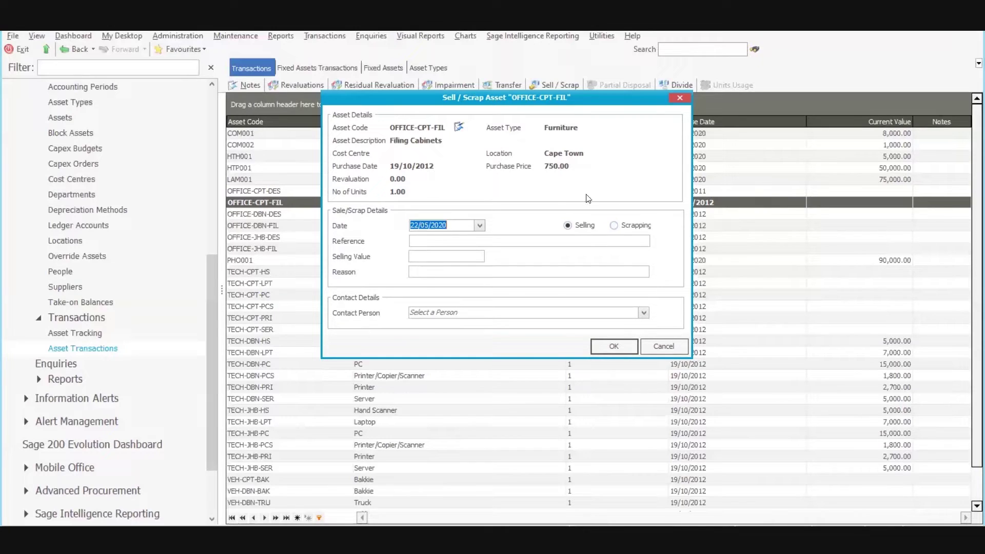
pyautogui.click(432, 238)
pyautogui.write('FA02')
pyautogui.press('Tab')
pyautogui.write('750')
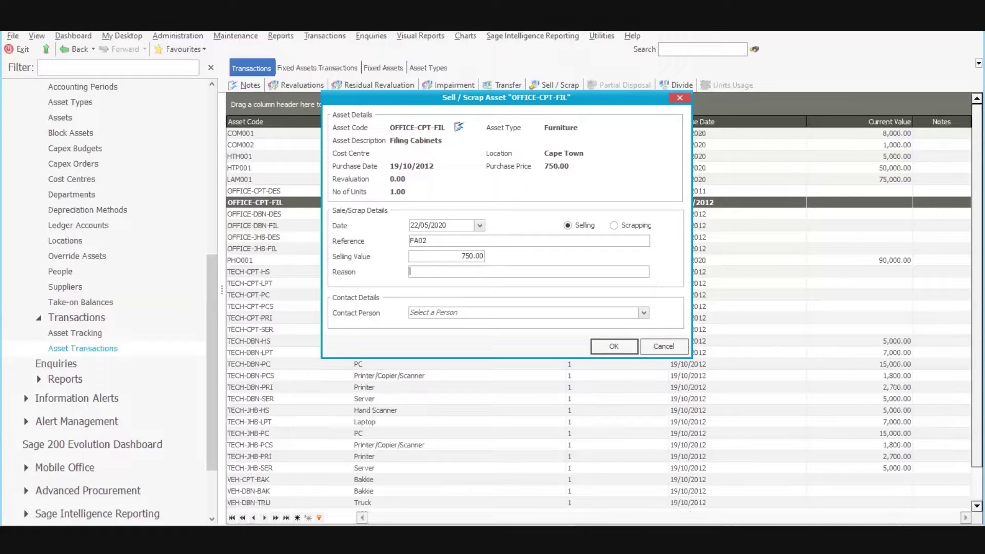
pyautogui.write('Not using')
pyautogui.click(626, 349)
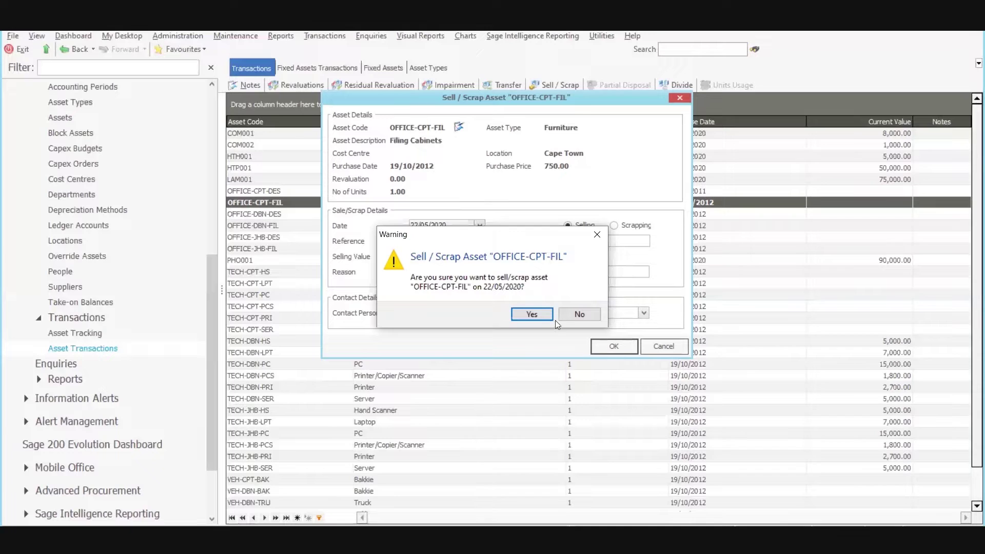
pyautogui.click(537, 314)
# Step: Set the sale's asset ledger account to 6200>020 and its debit account to 8440 (Petty Cash)
pyautogui.moveTo(496, 228); pyautogui.dragTo(494, 144)
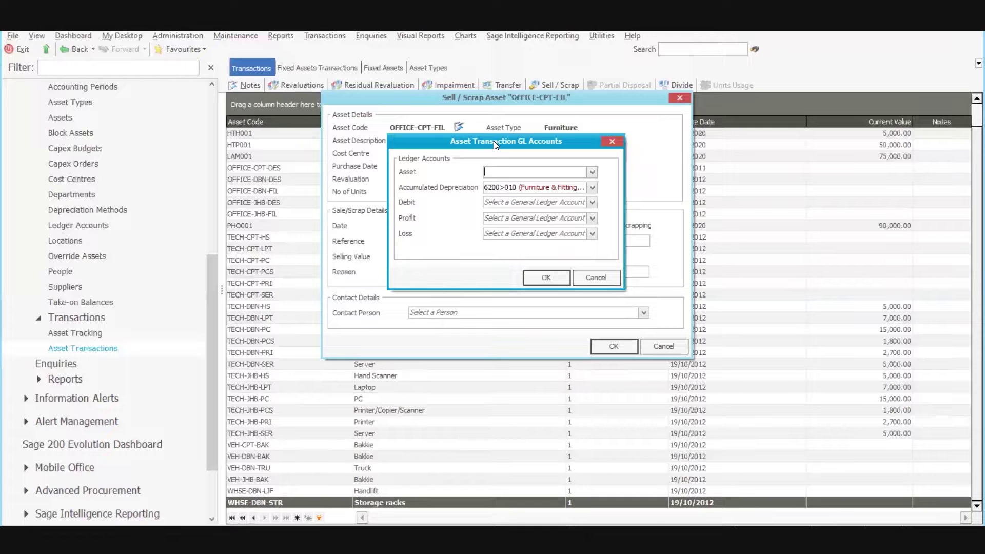
pyautogui.click(592, 172)
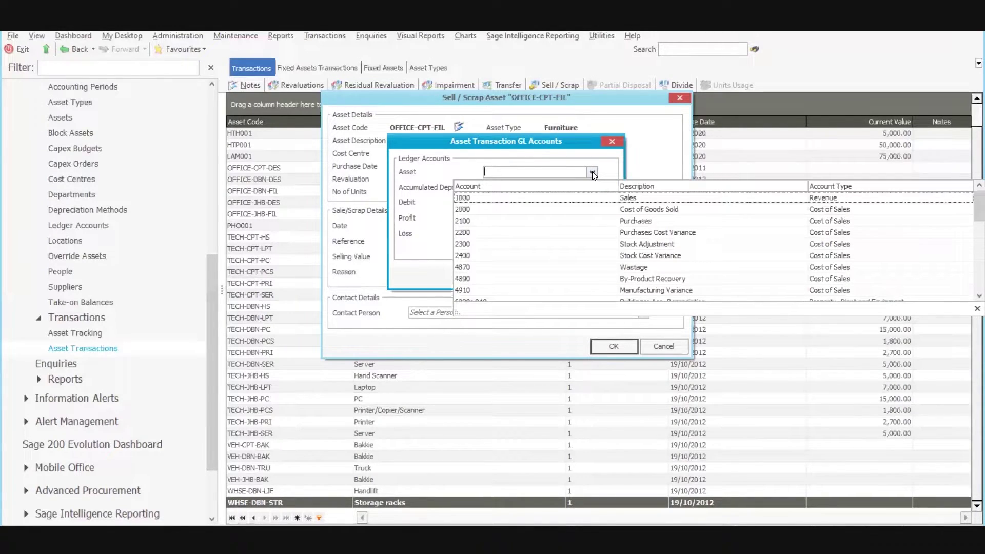
pyautogui.write('66')
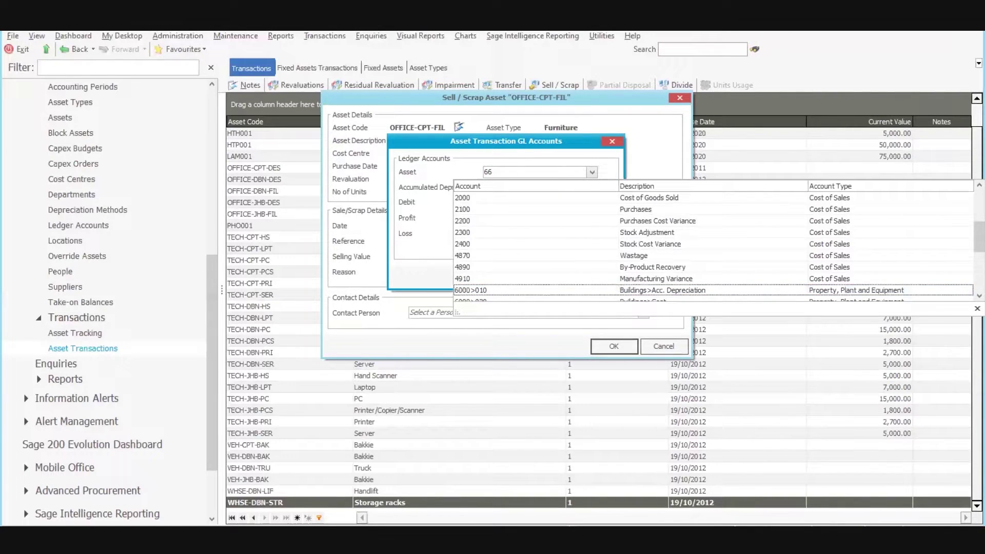
pyautogui.write('00')
pyautogui.press('Return')
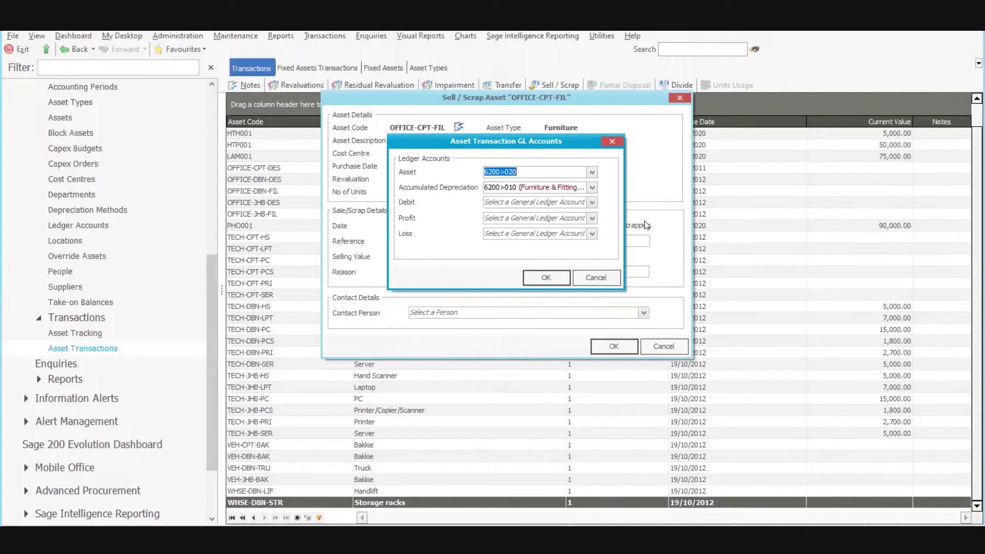
pyautogui.press('Tab')
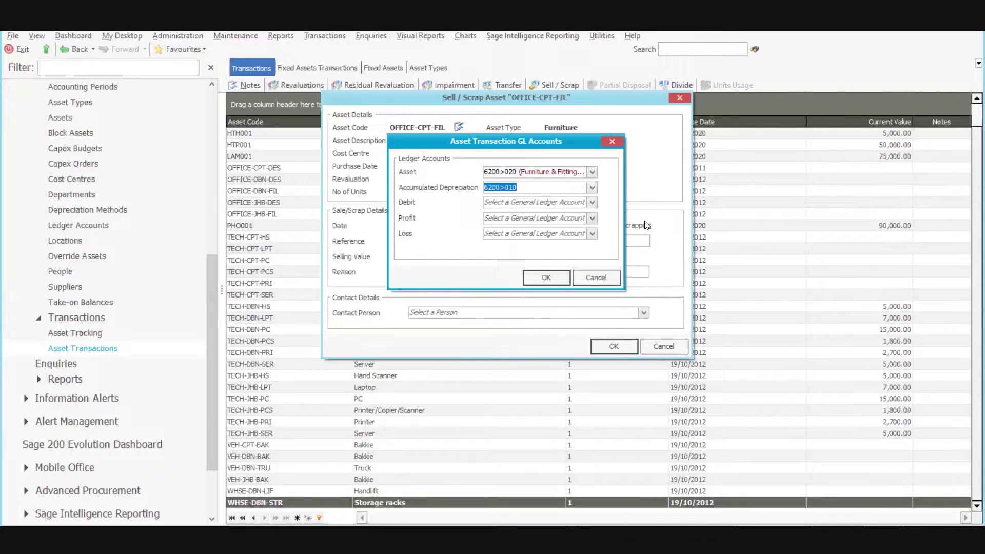
pyautogui.press('Tab')
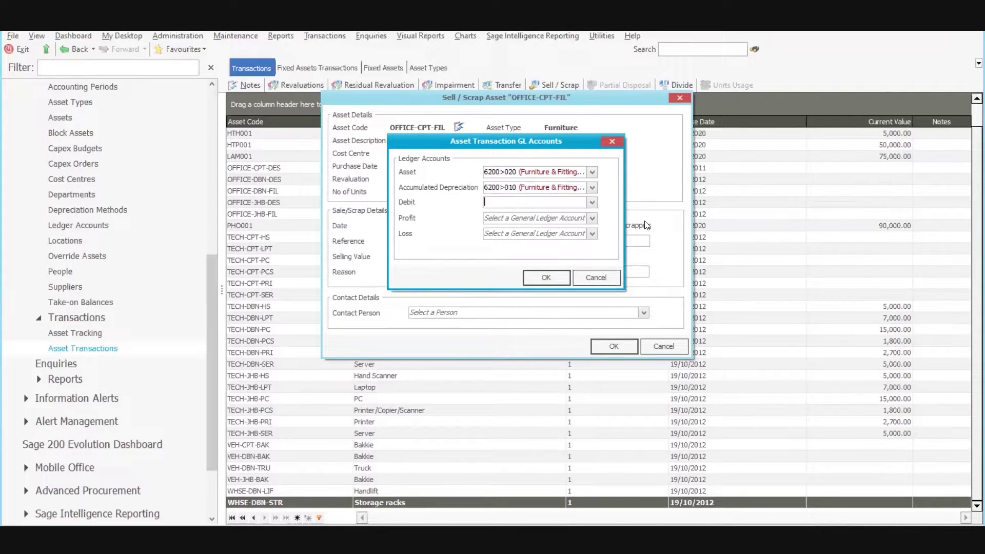
pyautogui.click(593, 202)
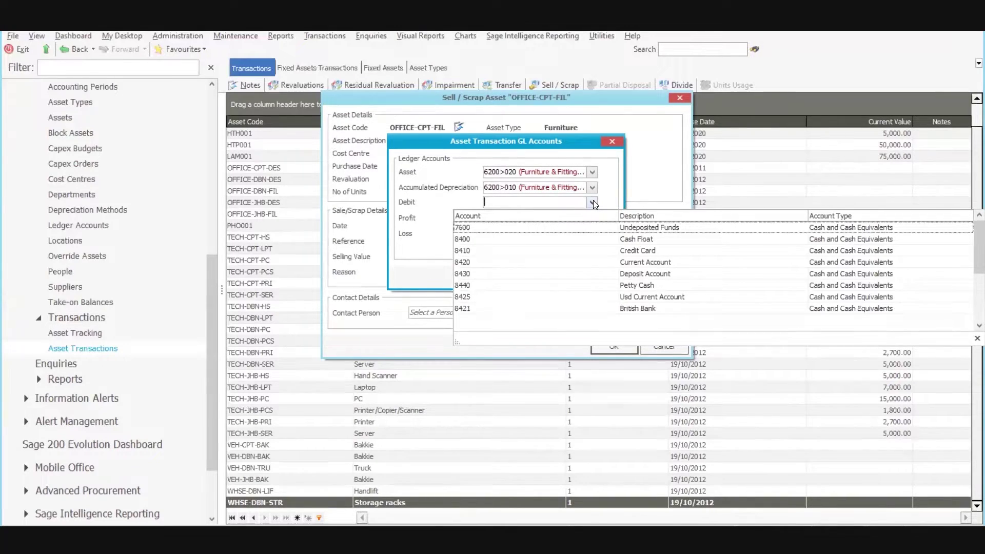
pyautogui.click(603, 286)
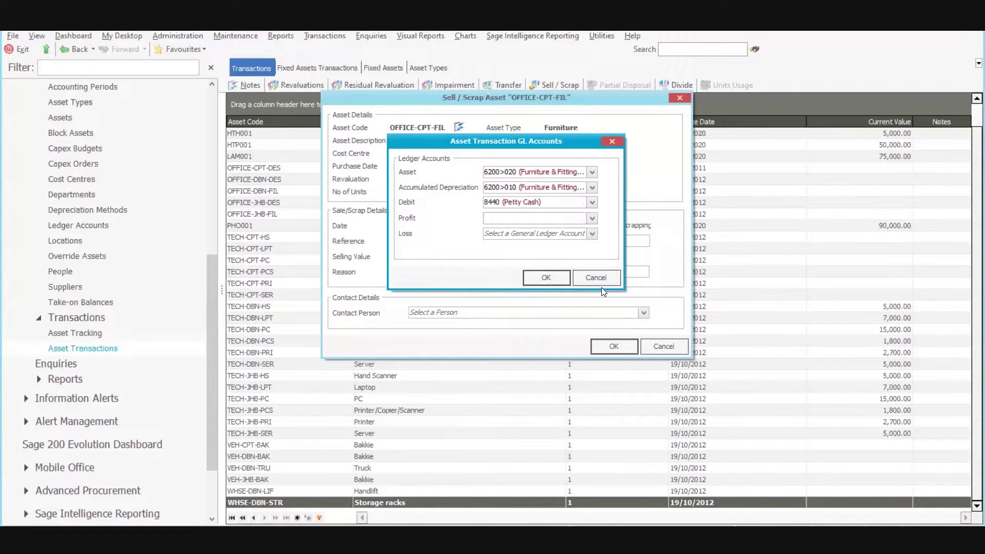
# Step: Assign 3050 (Fixed Asset Disposal) as the profit account and 4470 (Fixed Asset Disposal) as the loss account, and accept the ledger accounts
pyautogui.click(591, 219)
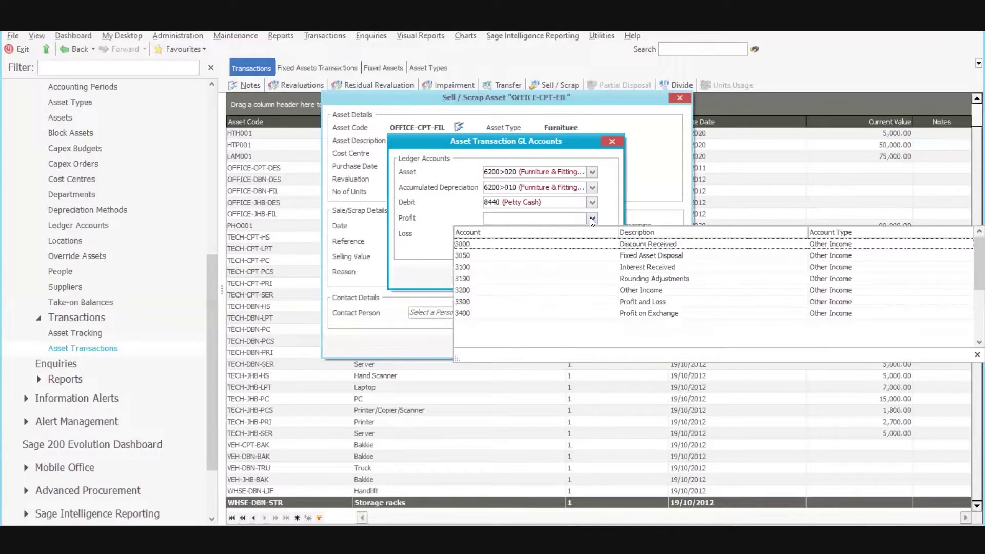
pyautogui.click(559, 251)
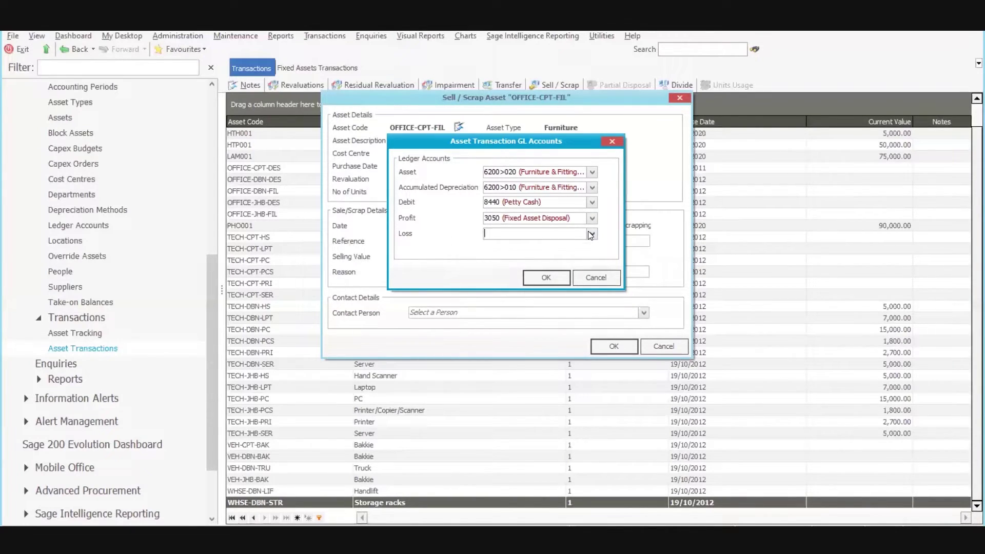
pyautogui.click(591, 234)
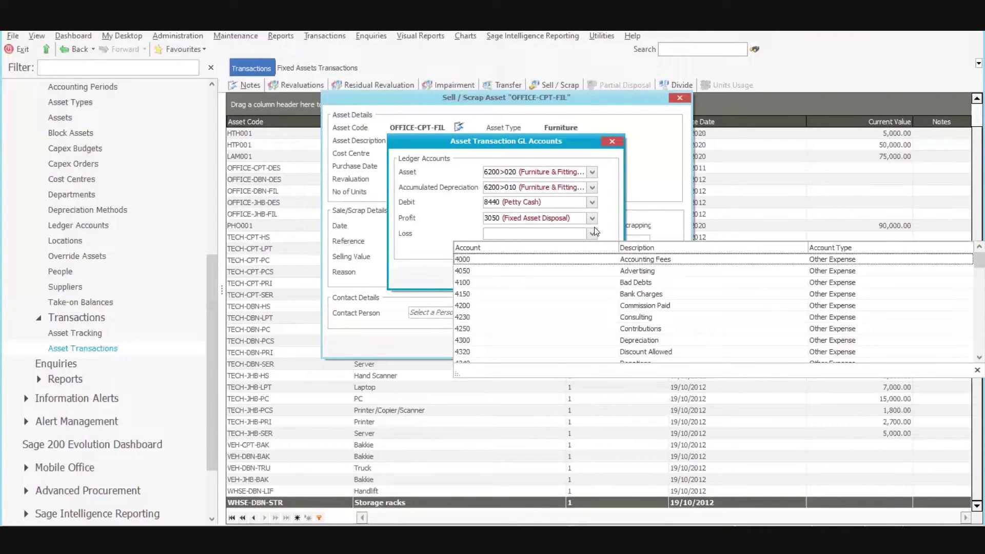
pyautogui.scroll(-3, 593, 328)
pyautogui.click(592, 350)
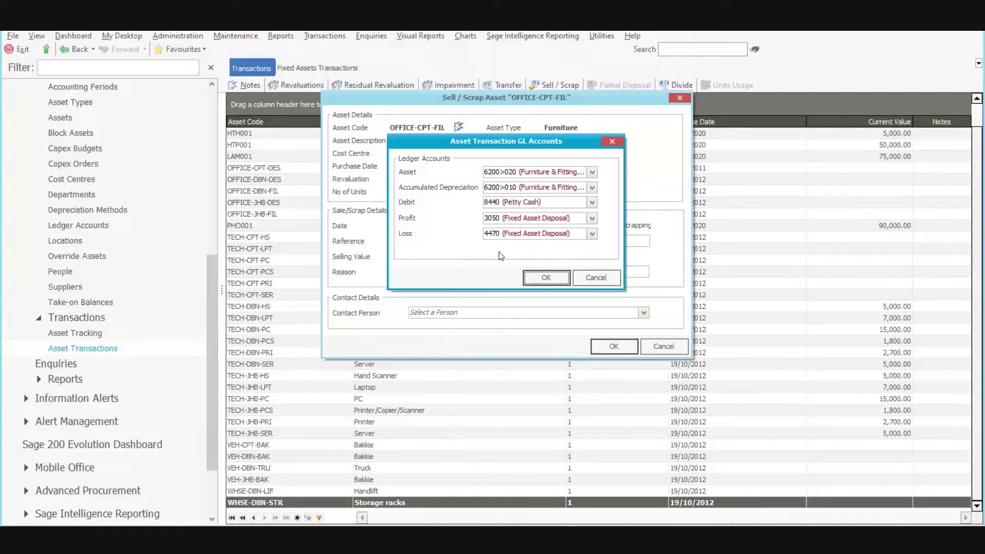
pyautogui.click(545, 277)
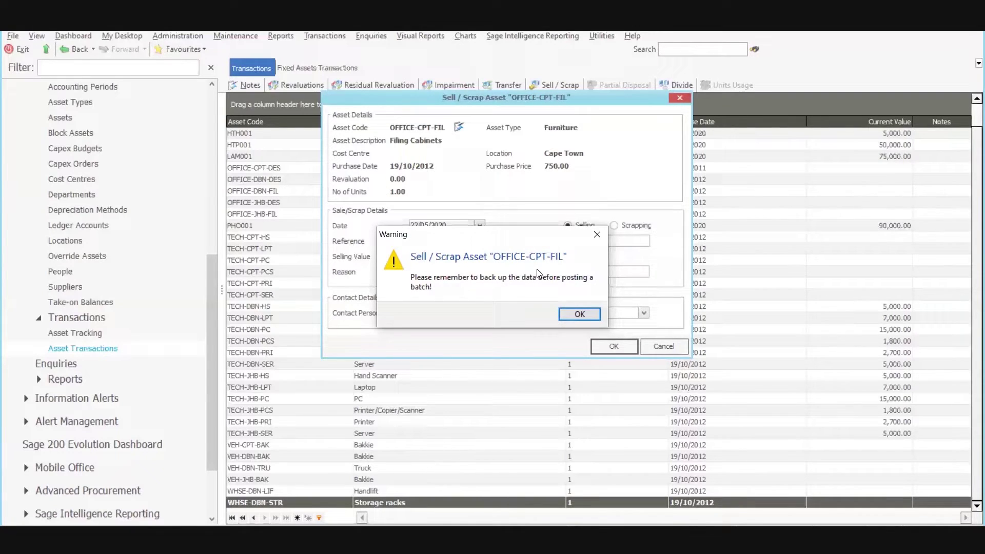
pyautogui.press('Return')
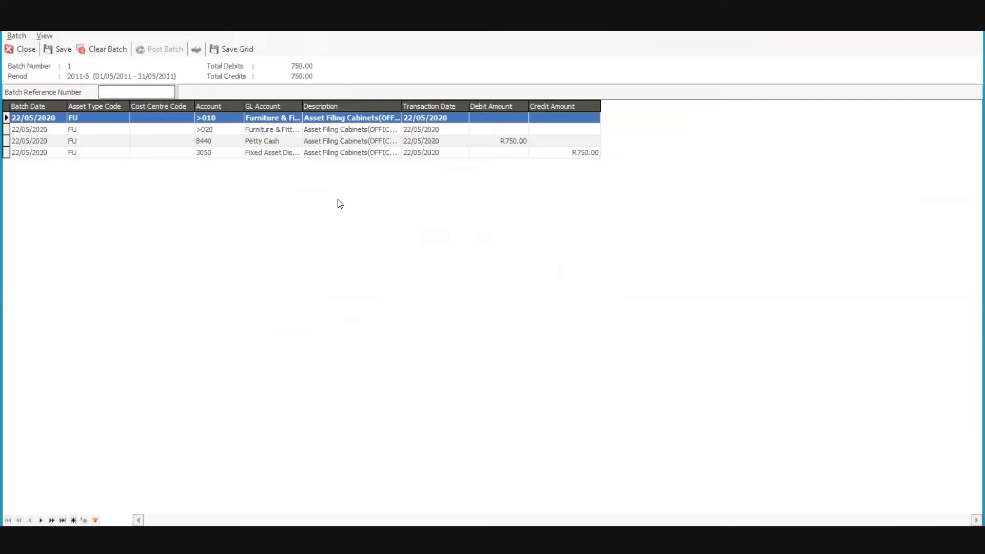
# Step: Save the batch and export its grid to the desktop as Fixed Assets Dispose.xls, replacing the existing file and opening it for viewing
pyautogui.click(57, 51)
pyautogui.click(249, 49)
pyautogui.press('Return')
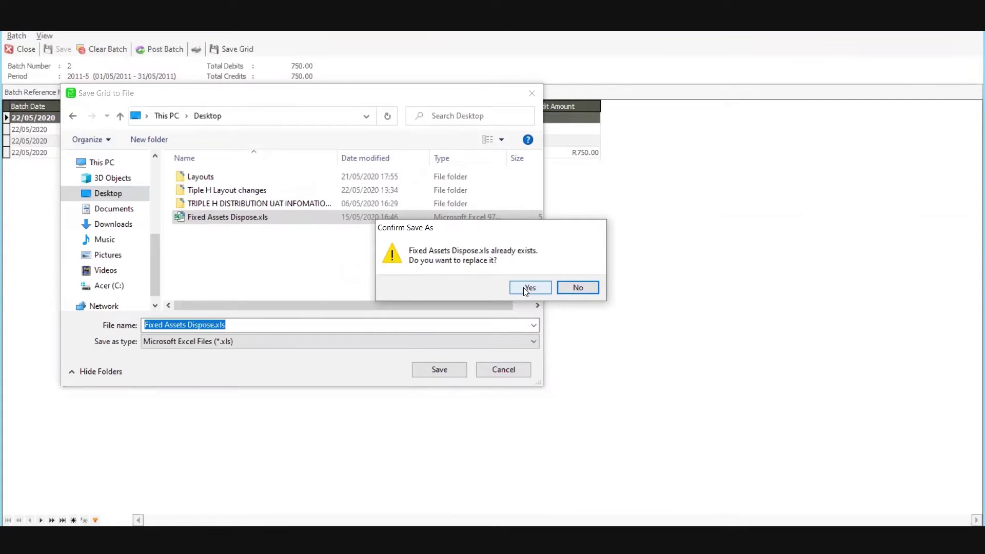
pyautogui.click(526, 291)
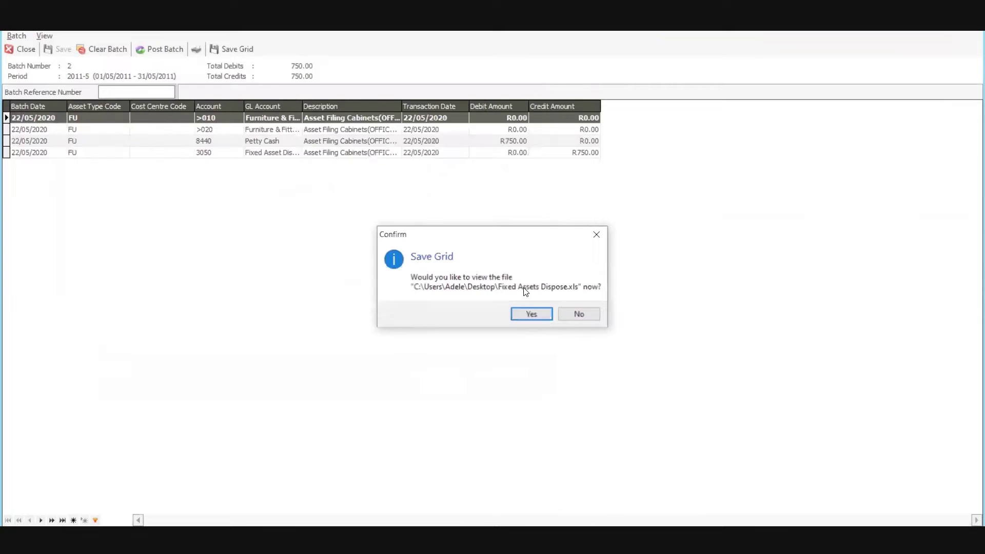
pyautogui.click(532, 314)
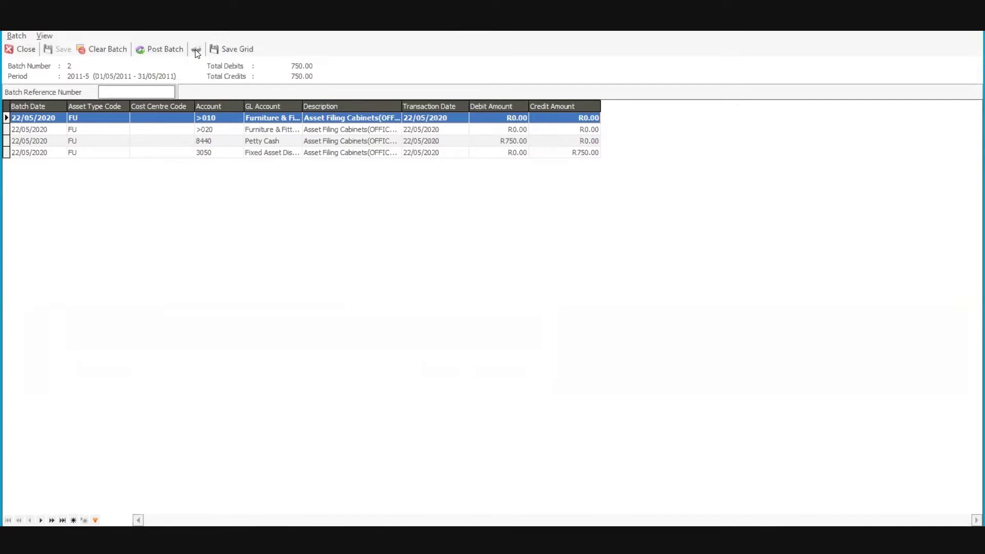
# Step: Post the filing cabinet disposal batch, choosing to print the batch file and previewing its General Ledger batch report
pyautogui.click(195, 50)
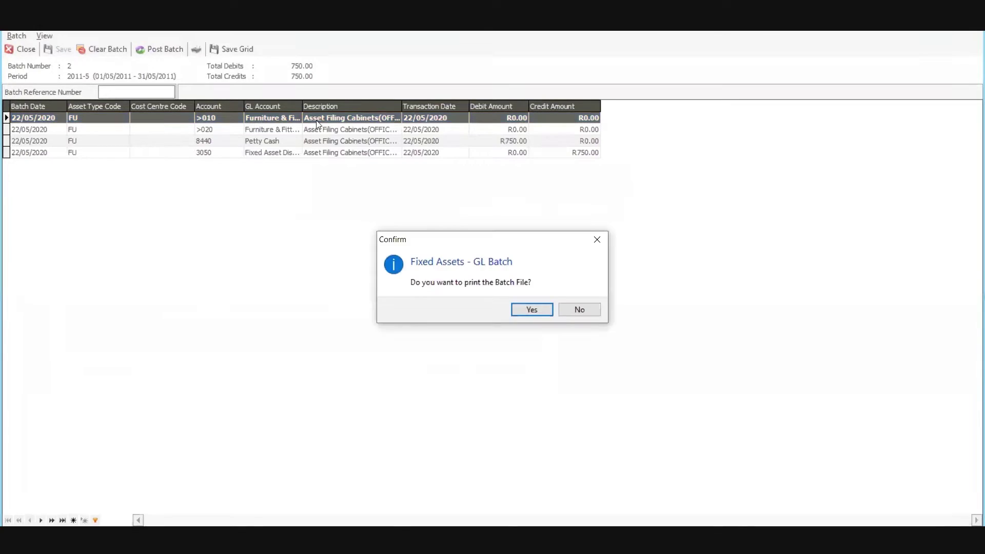
pyautogui.click(532, 310)
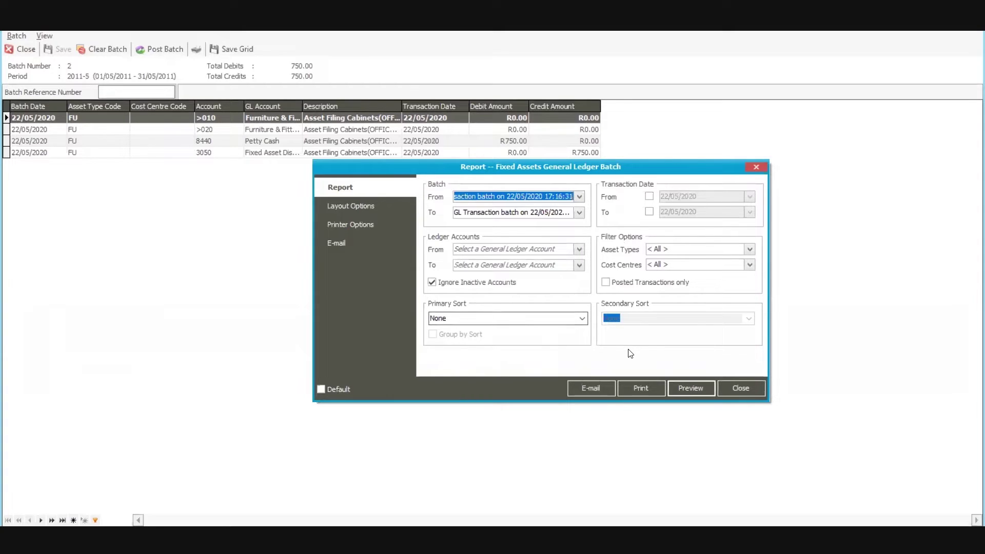
pyautogui.click(692, 389)
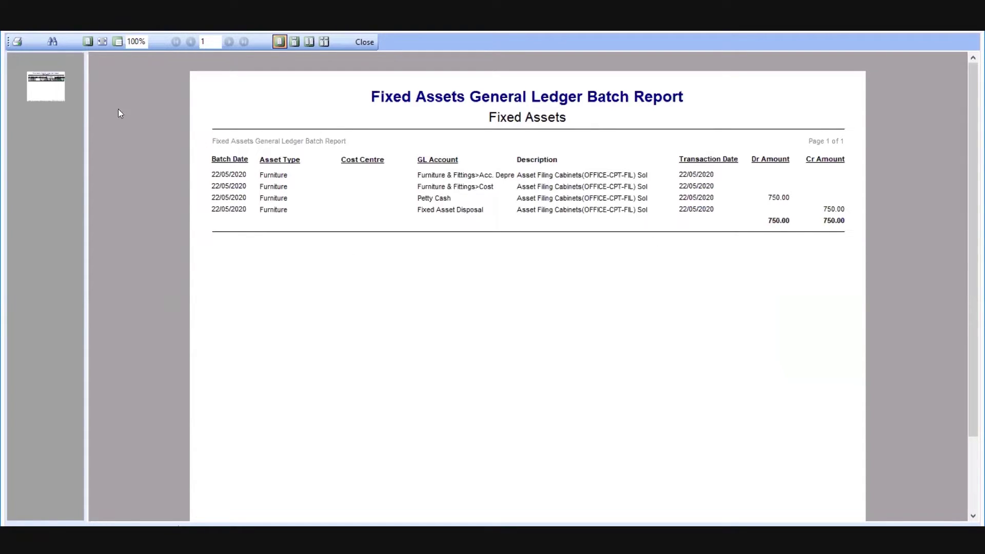
# Step: Examine the print-to-file types available for the disposal batch report, cancel the printing and close the report preview
pyautogui.click(17, 42)
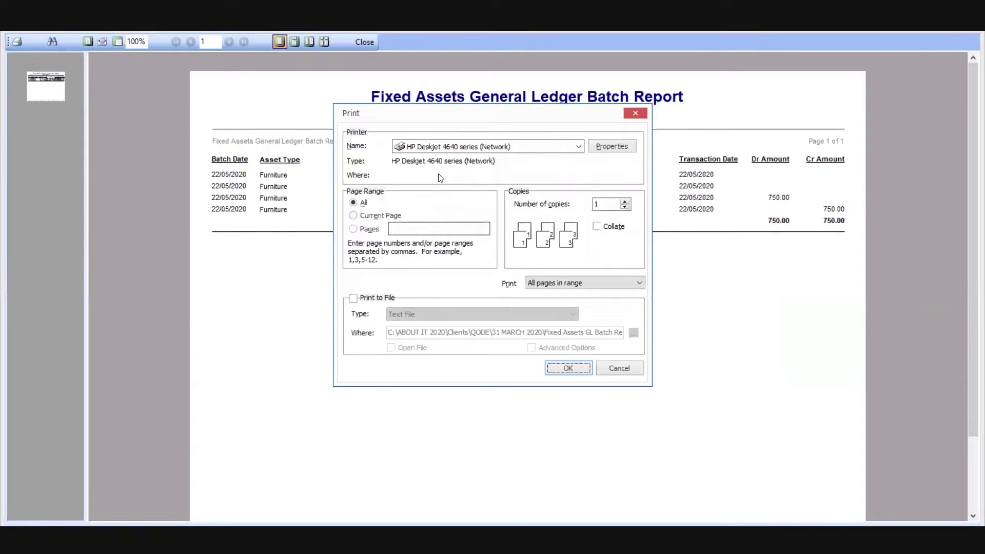
pyautogui.click(353, 298)
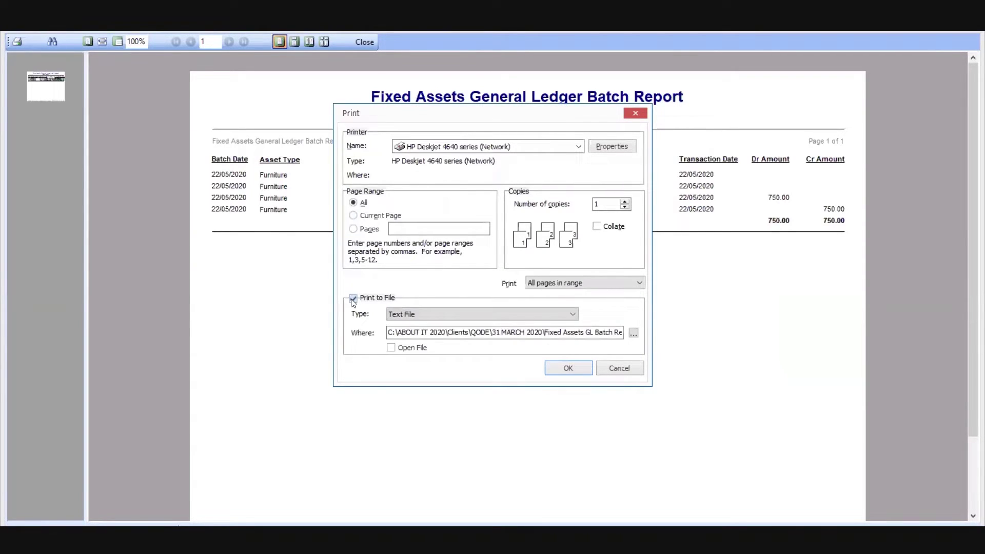
pyautogui.click(450, 315)
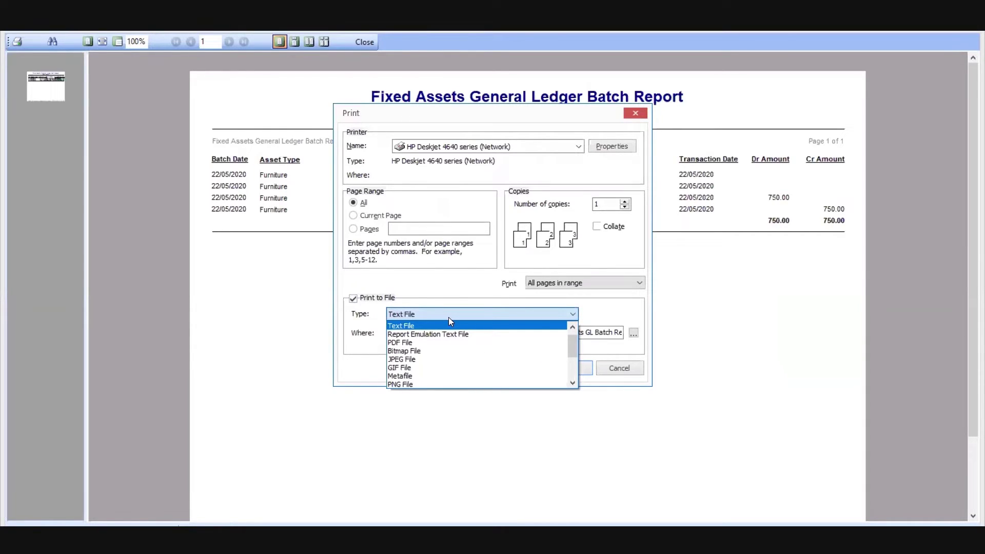
pyautogui.click(448, 317)
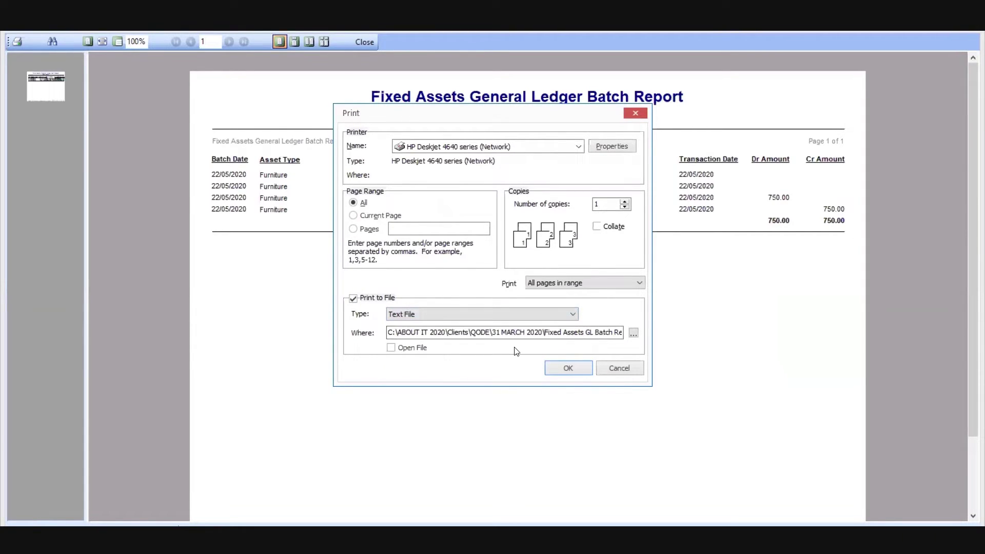
pyautogui.click(616, 369)
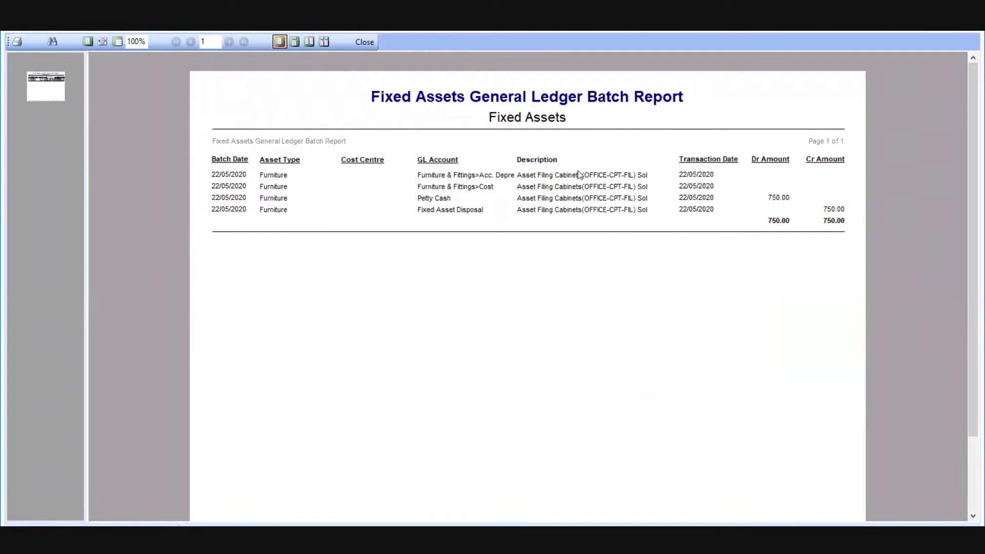
pyautogui.click(363, 41)
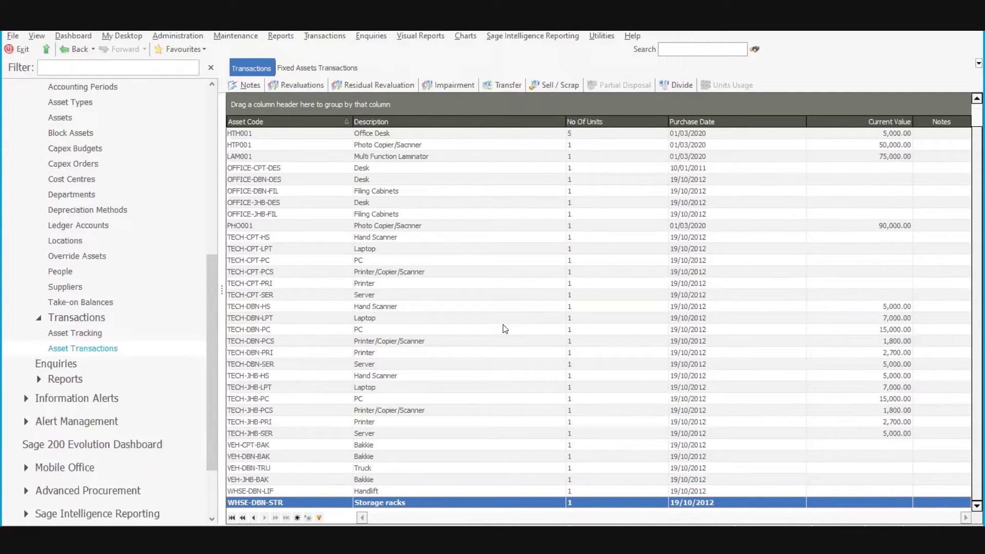
# Step: Open the GL Depreciation Batch from the Fixed Assets transactions
pyautogui.click(115, 323)
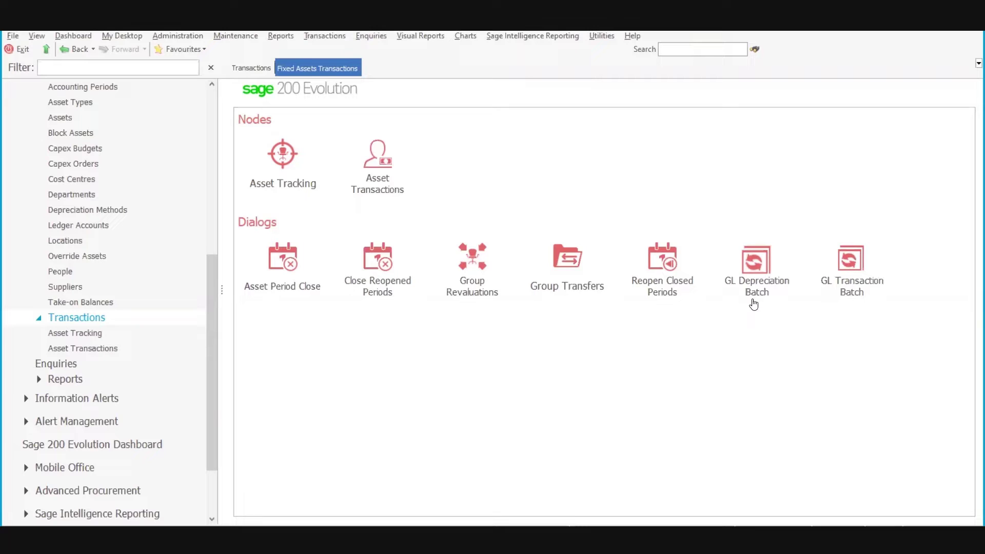
pyautogui.click(754, 272)
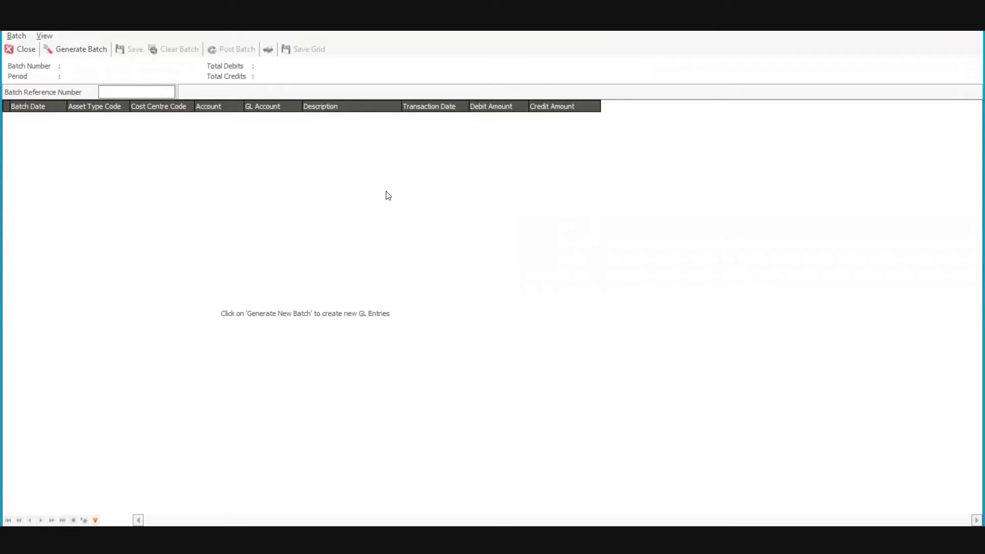
# Step: Try to generate depreciation GL entries up to and including period 2020-1, and dismiss the period selection
pyautogui.click(75, 49)
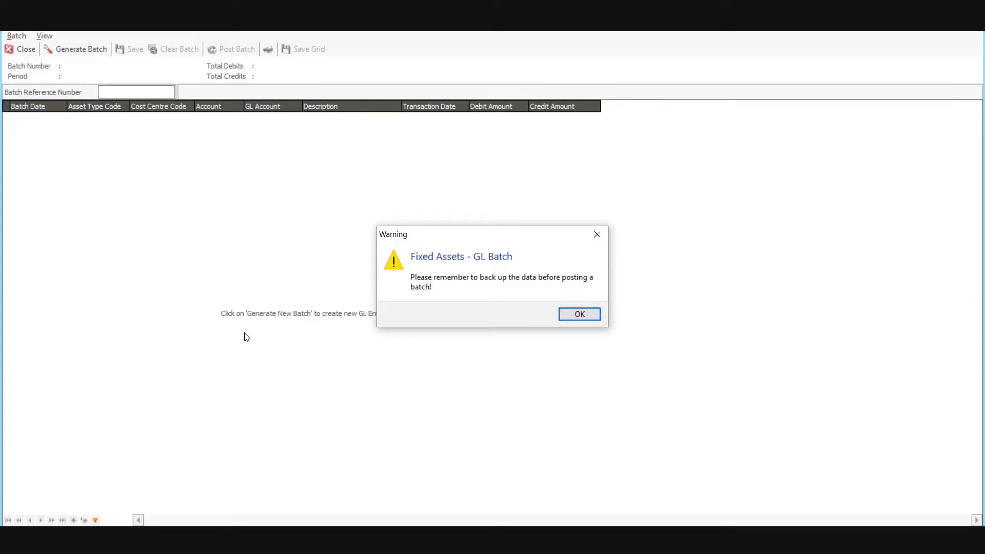
pyautogui.click(575, 318)
pyautogui.click(559, 276)
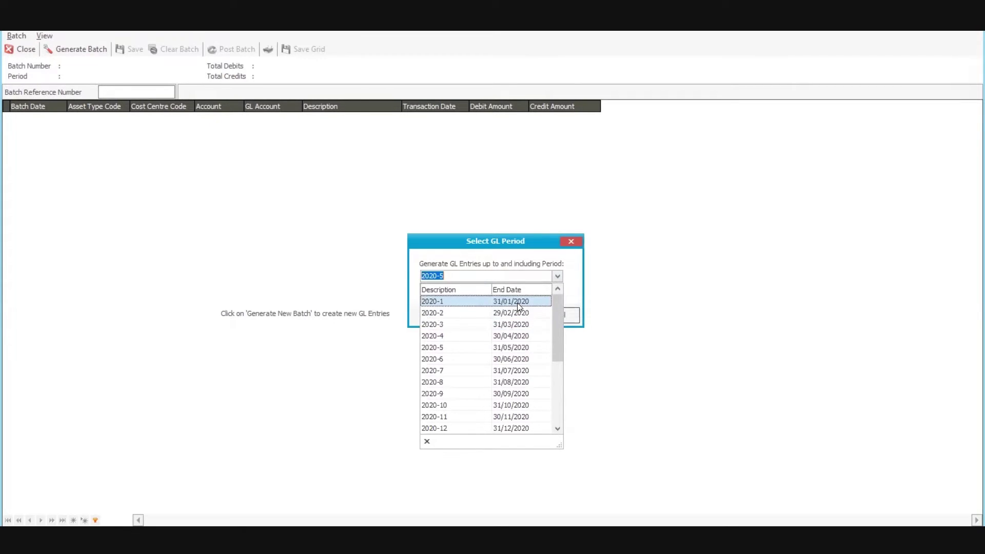
pyautogui.click(517, 302)
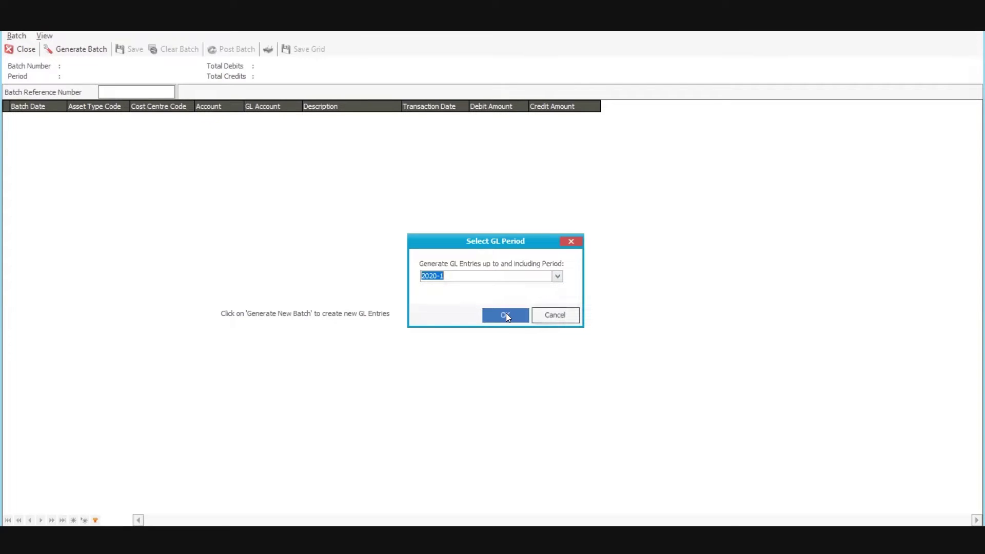
pyautogui.click(506, 314)
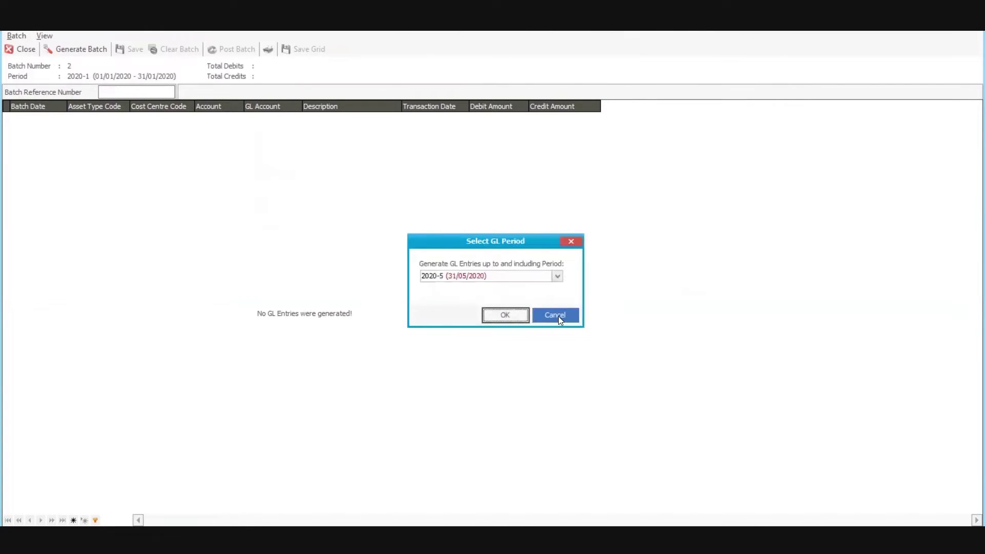
pyautogui.click(557, 315)
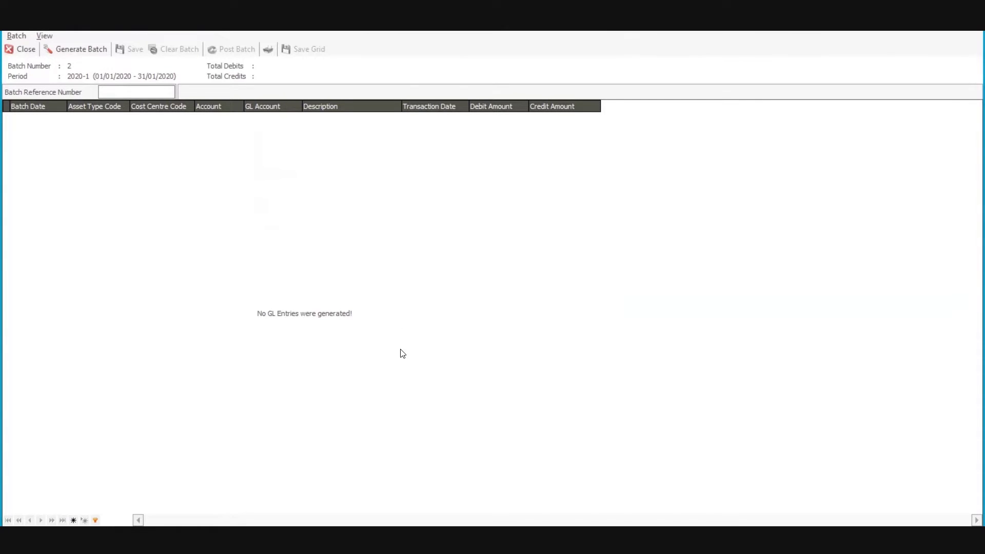
# Step: Generate the depreciation GL entries up to and including period 2020-4
pyautogui.click(65, 47)
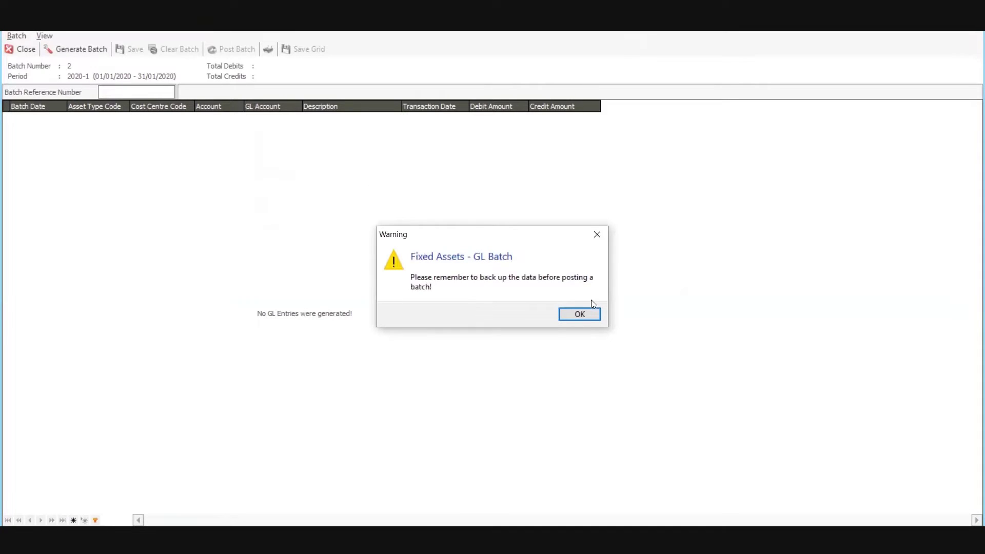
pyautogui.click(579, 315)
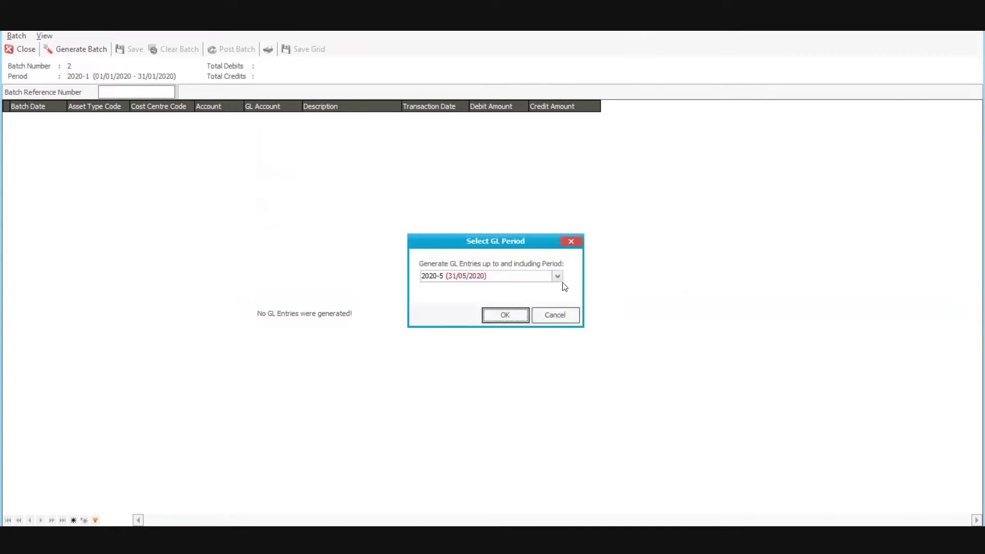
pyautogui.click(558, 277)
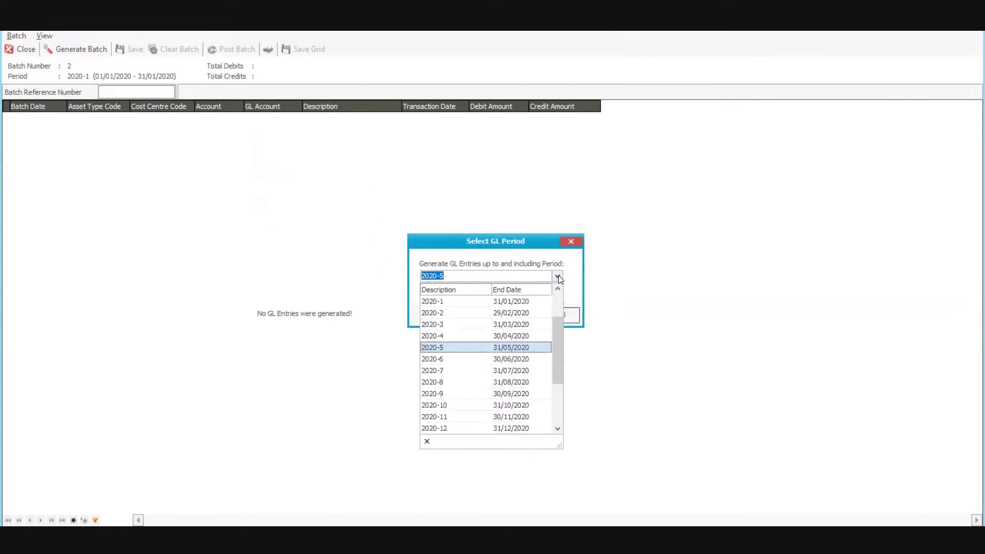
pyautogui.click(530, 336)
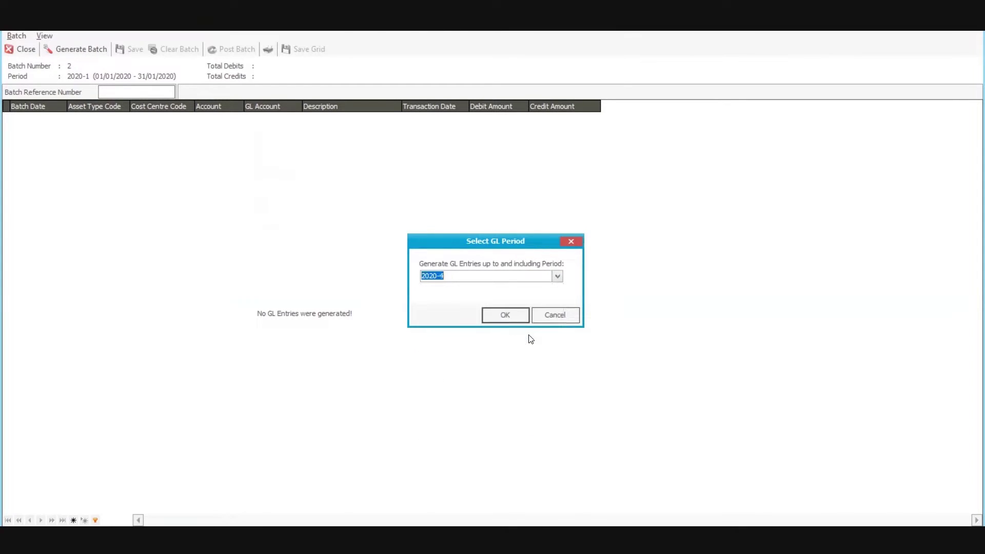
pyautogui.click(495, 315)
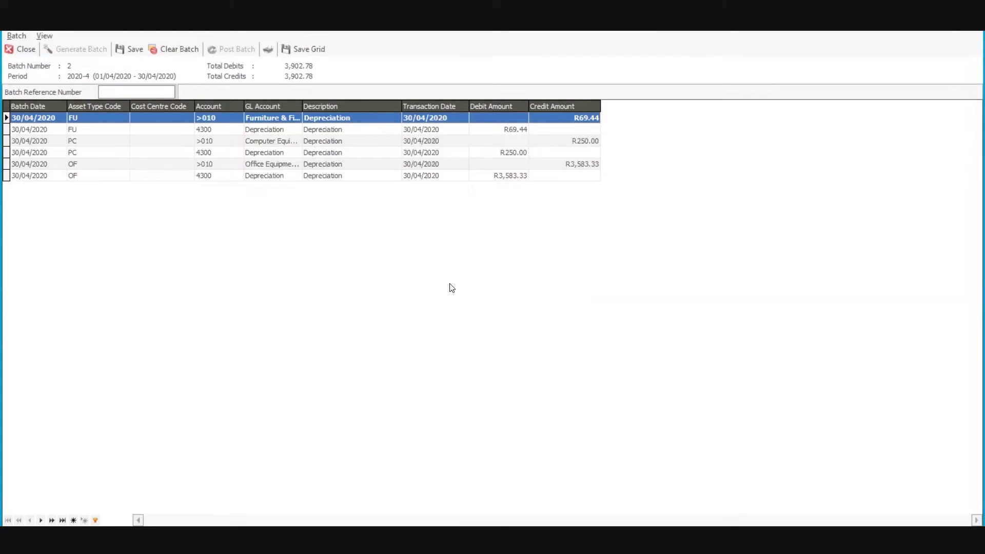
# Step: Save and post the depreciation batch, previewing its batch report and closing the preview
pyautogui.click(136, 49)
pyautogui.click(233, 48)
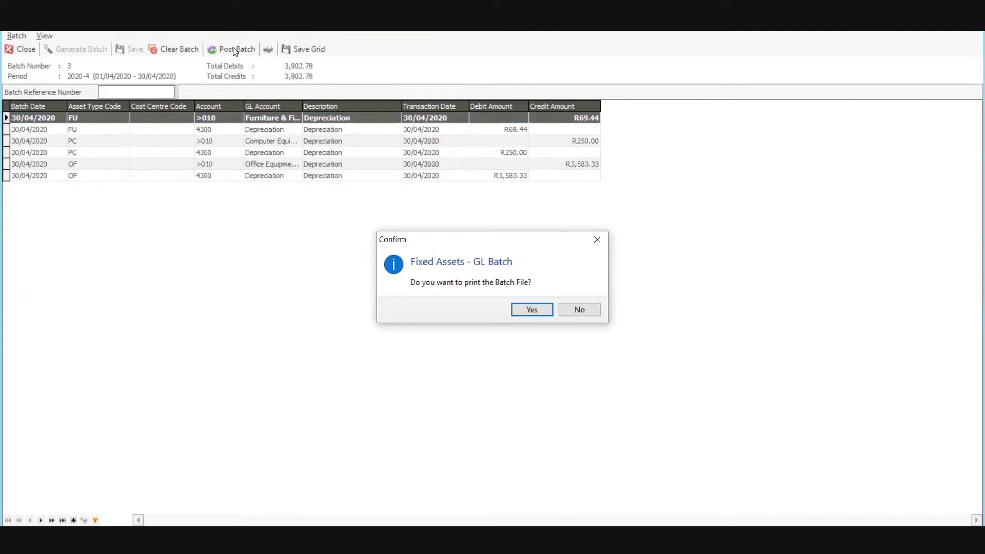
pyautogui.click(538, 309)
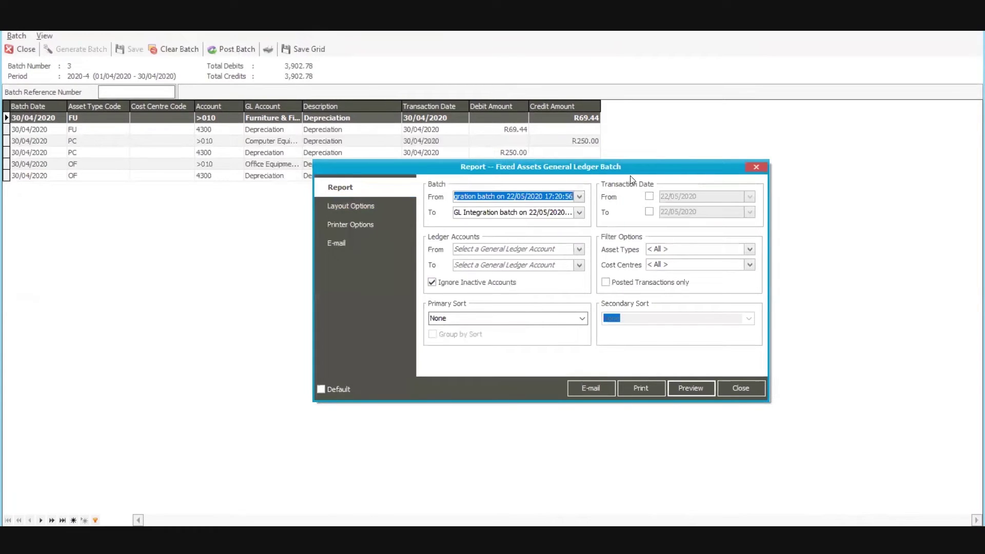
pyautogui.click(693, 389)
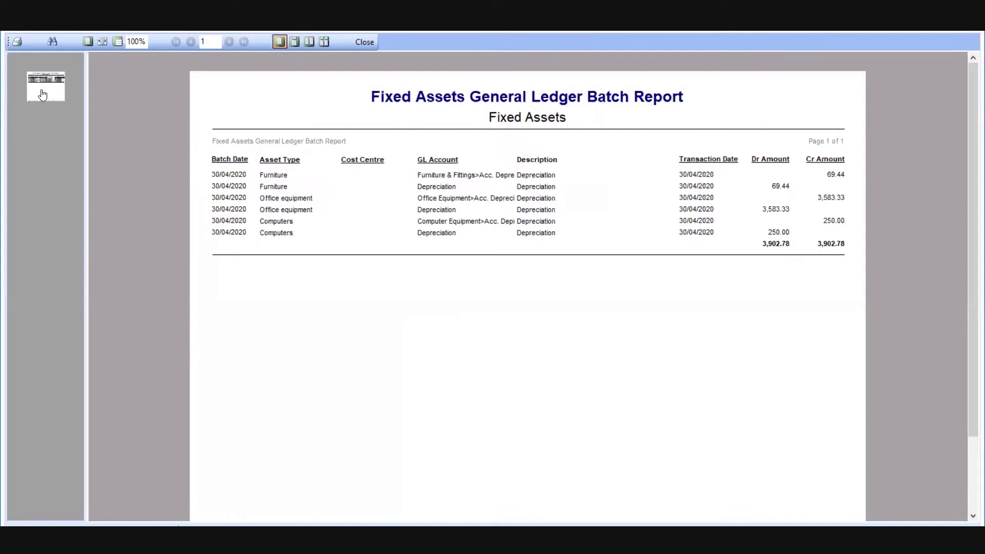
pyautogui.click(364, 42)
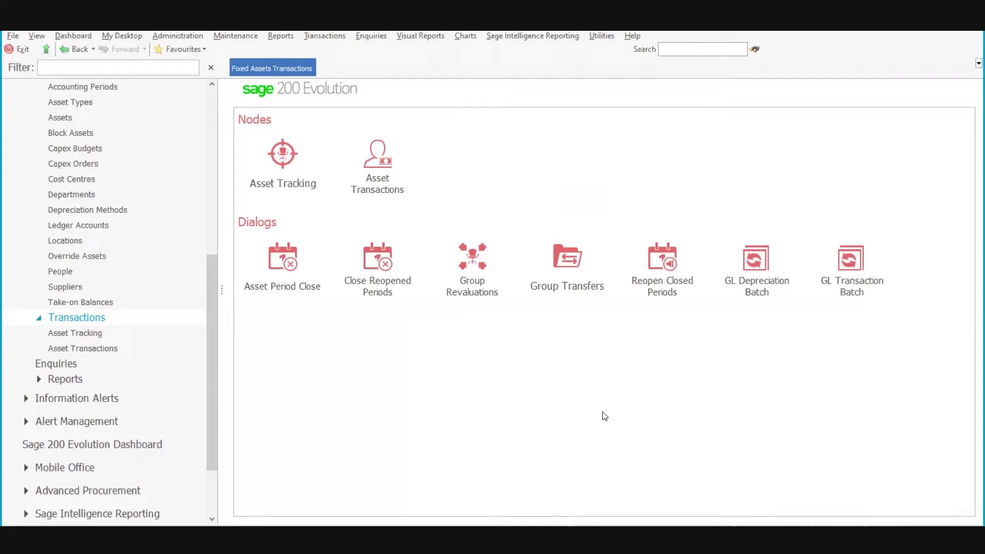
# Step: Open the Fixed Assets Disposal Journal batch JB003 from the General Ledger journal batches
pyautogui.scroll(10, 191, 275)
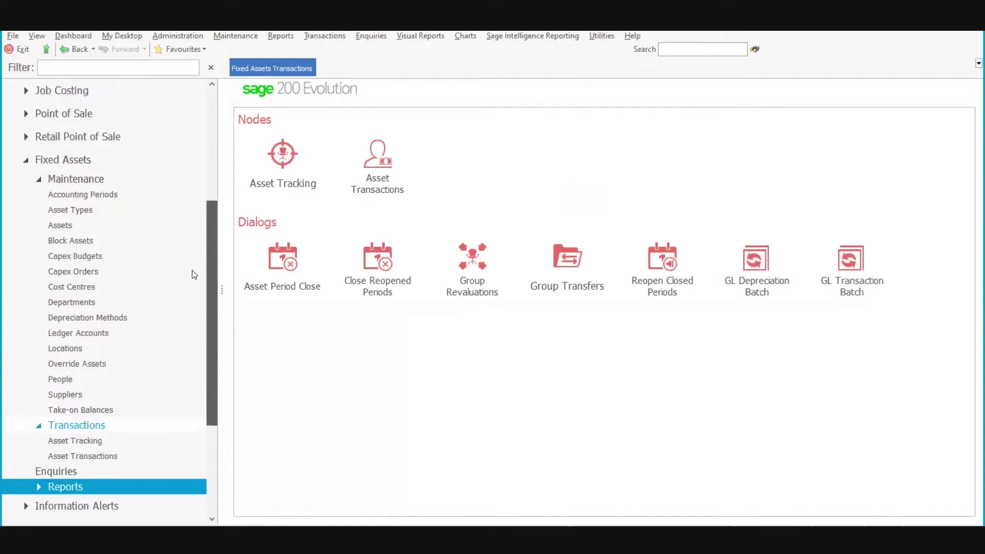
pyautogui.click(186, 186)
pyautogui.click(88, 185)
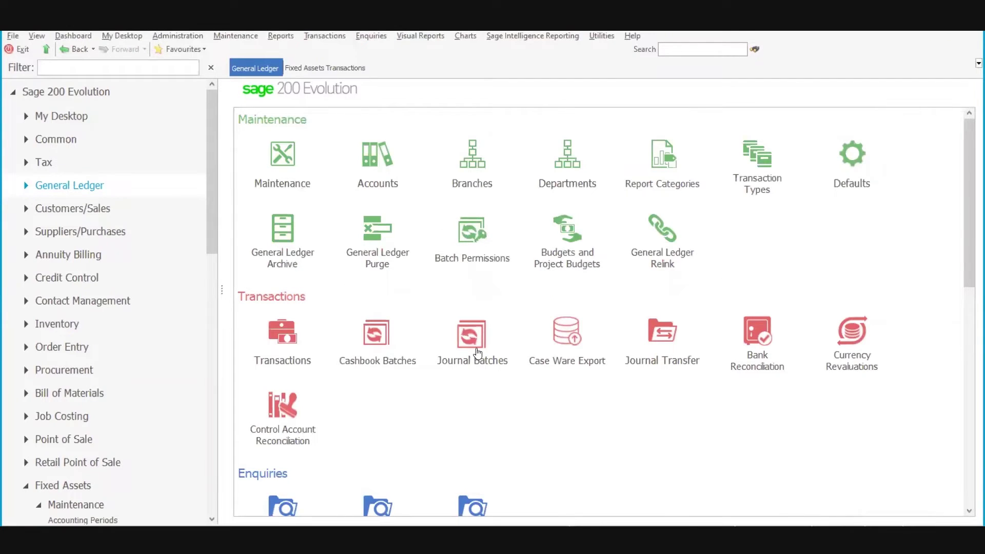
pyautogui.click(474, 343)
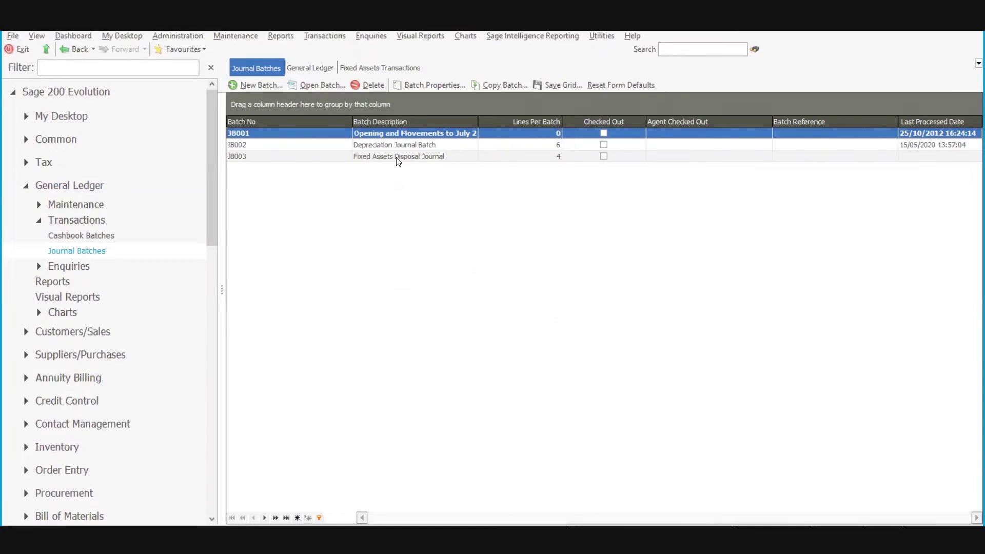
pyautogui.click(424, 156)
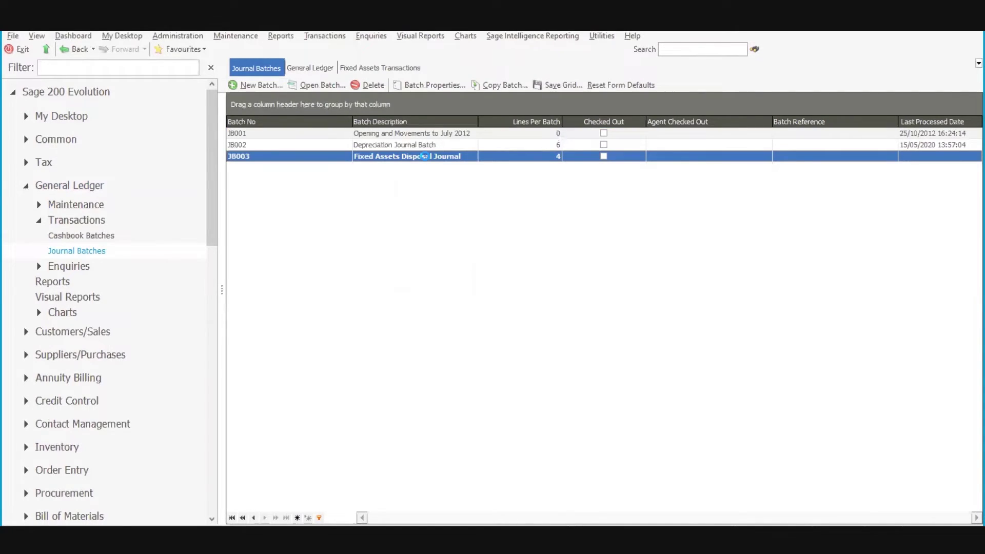
pyautogui.doubleClick(423, 156)
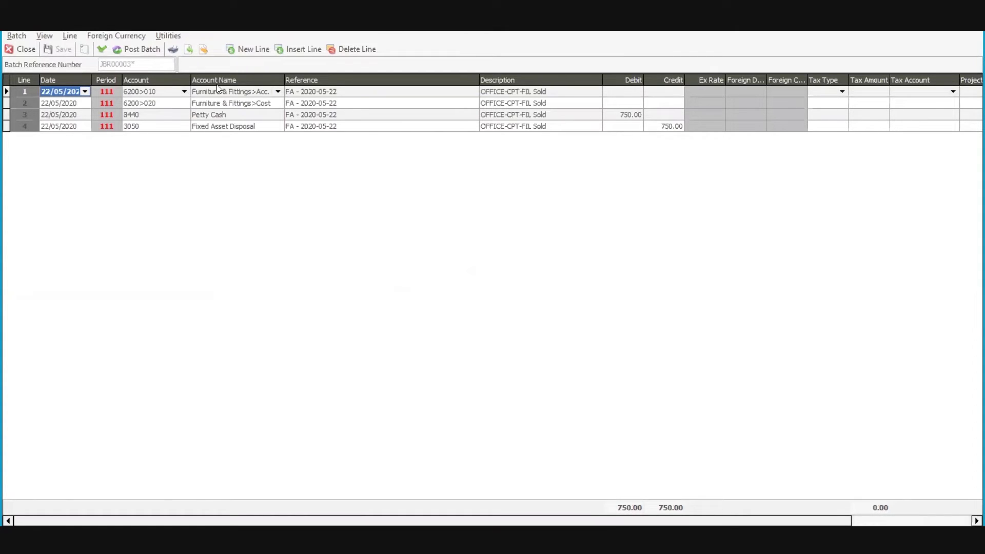
# Step: Post journal batch JB003 despite the validation warnings, previewing its batch report and closing the preview
pyautogui.click(143, 50)
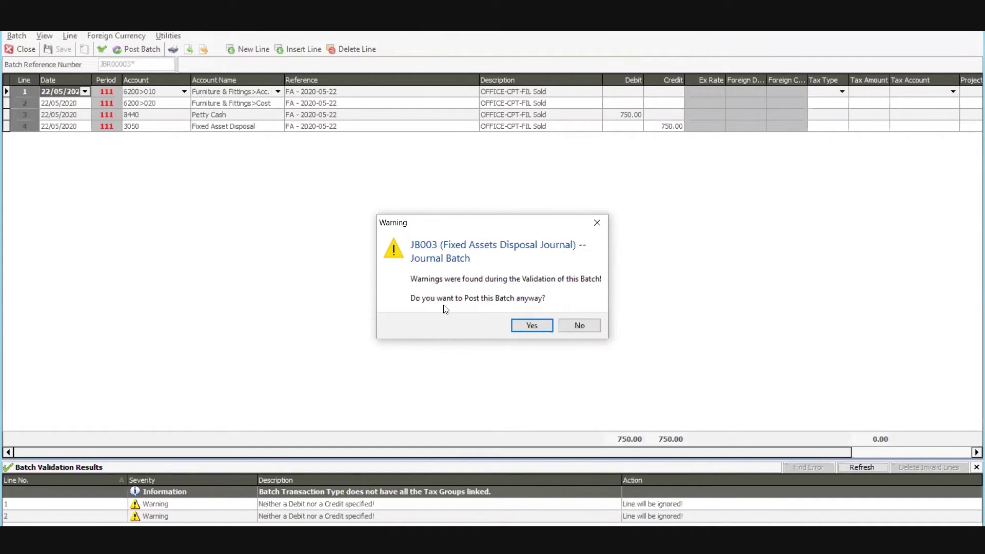
pyautogui.click(519, 326)
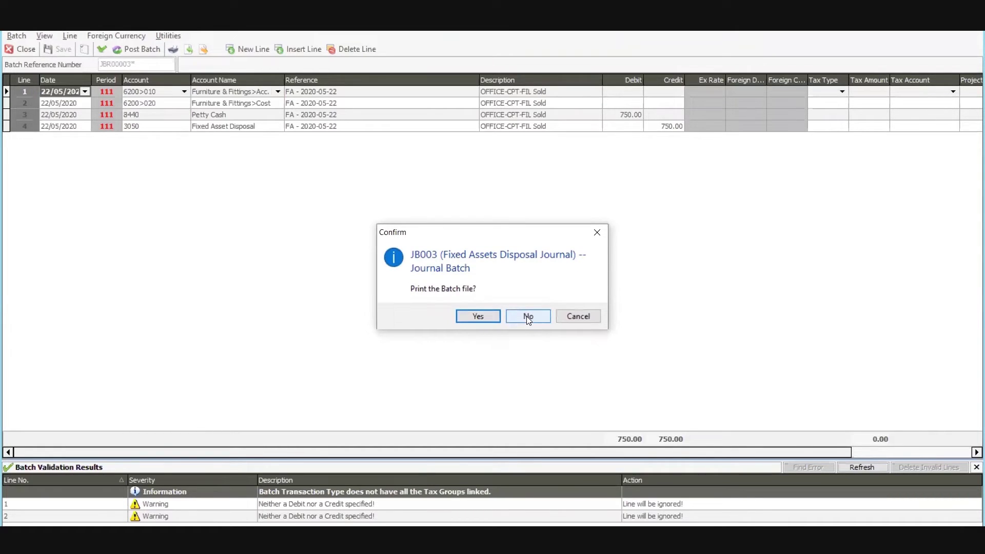
pyautogui.click(479, 314)
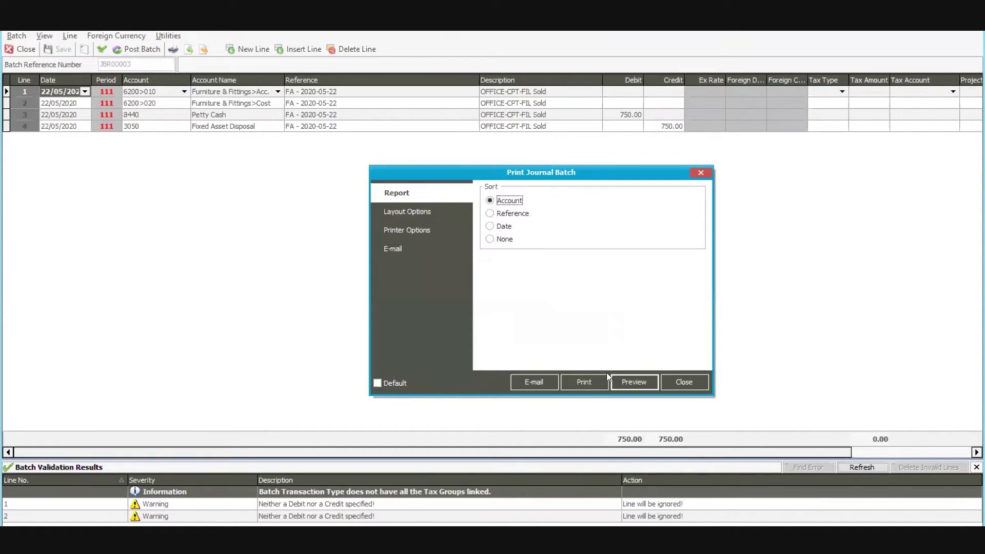
pyautogui.click(635, 383)
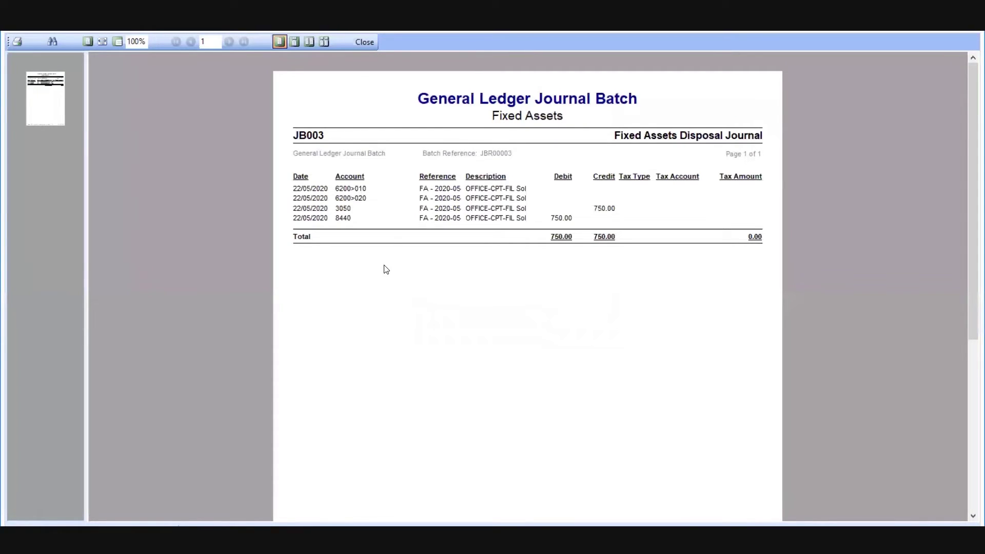
pyautogui.click(363, 42)
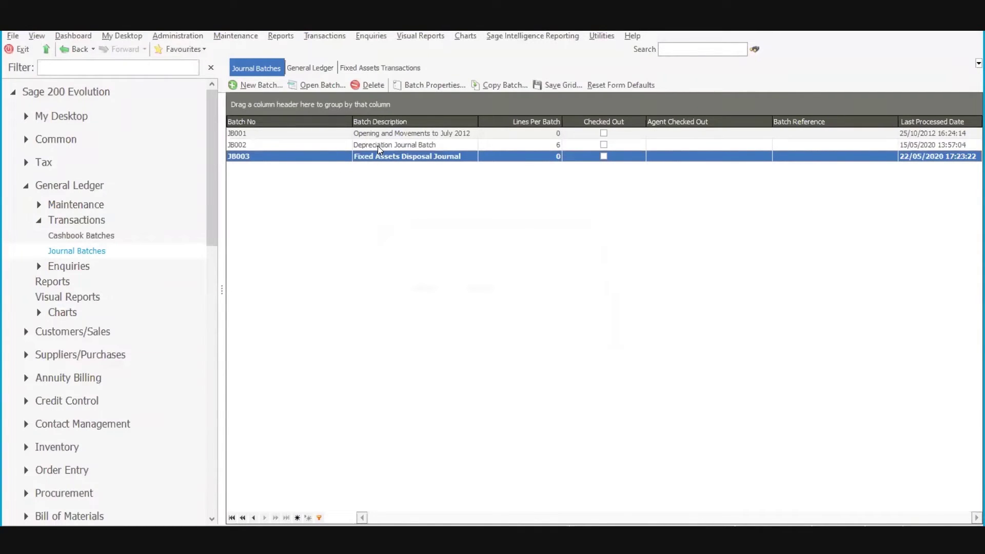
# Step: Open the Depreciation Journal Batch JB002 and post it, previewing its batch report sorted by account and closing the preview
pyautogui.doubleClick(377, 146)
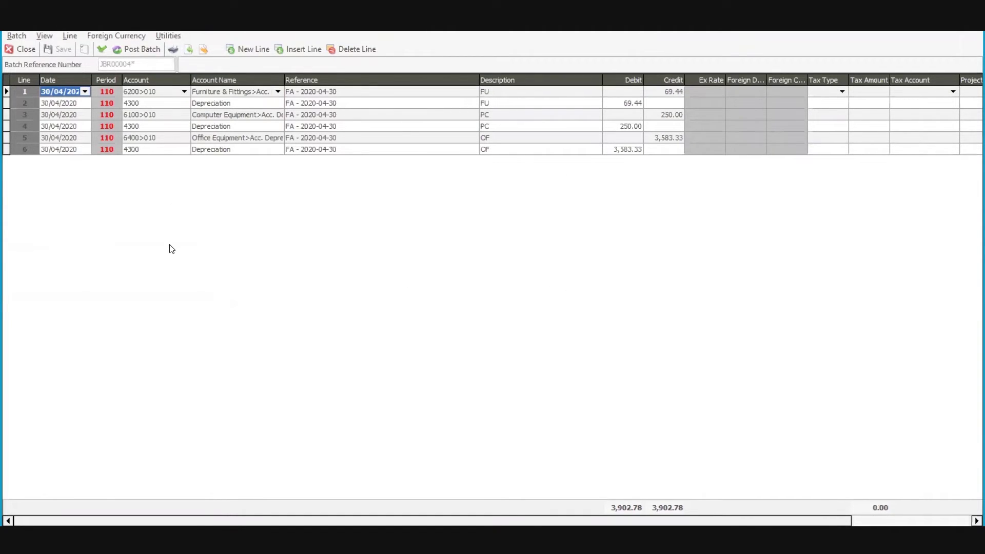
pyautogui.click(141, 48)
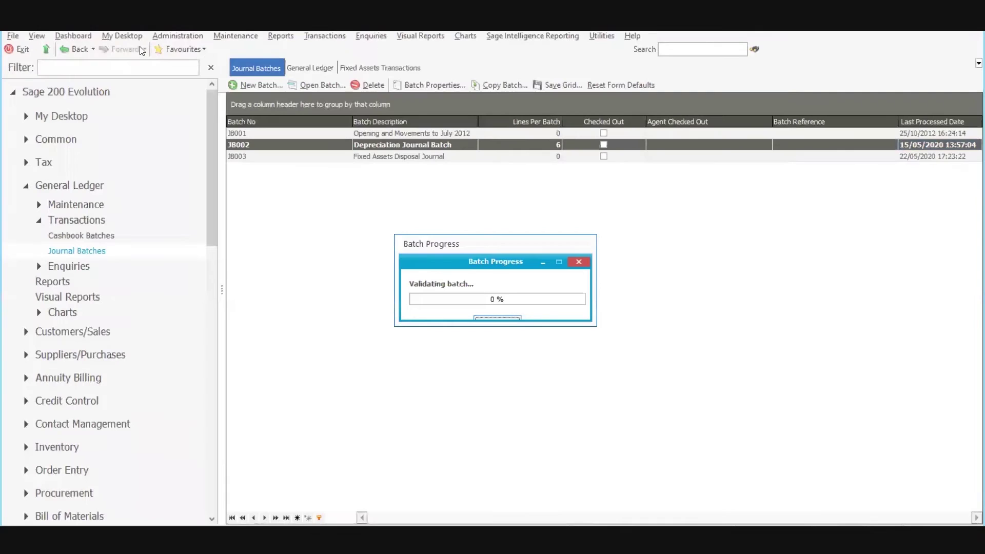
pyautogui.click(634, 384)
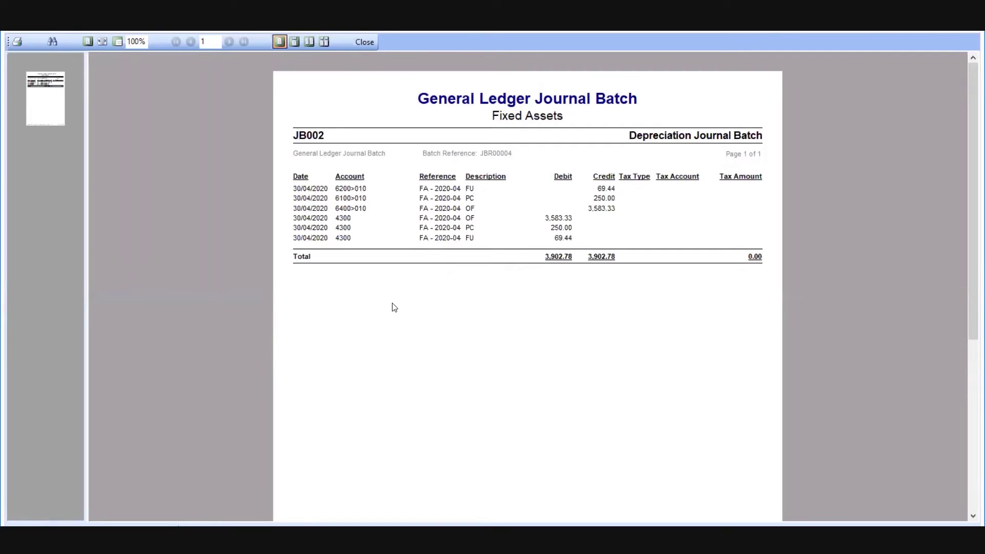
pyautogui.click(364, 42)
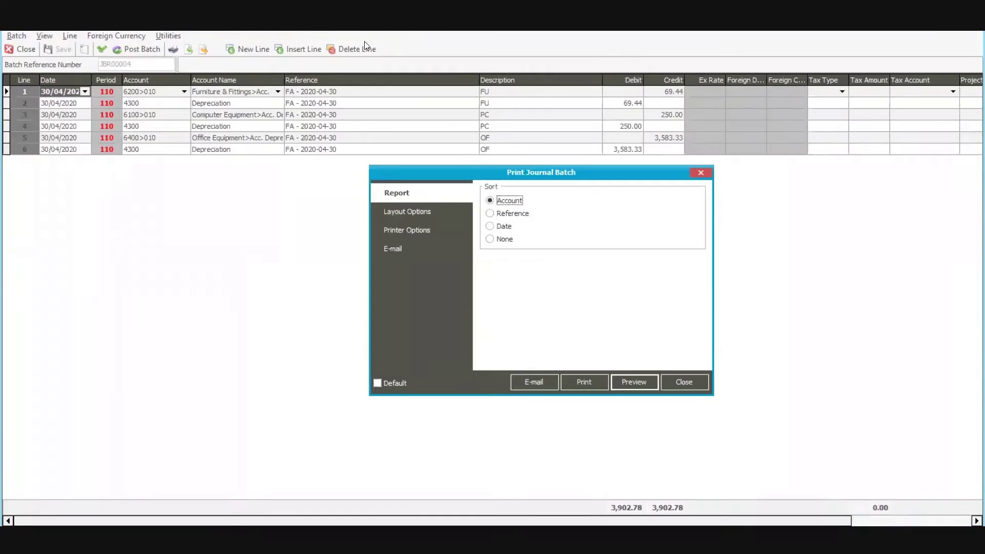
pyautogui.click(693, 383)
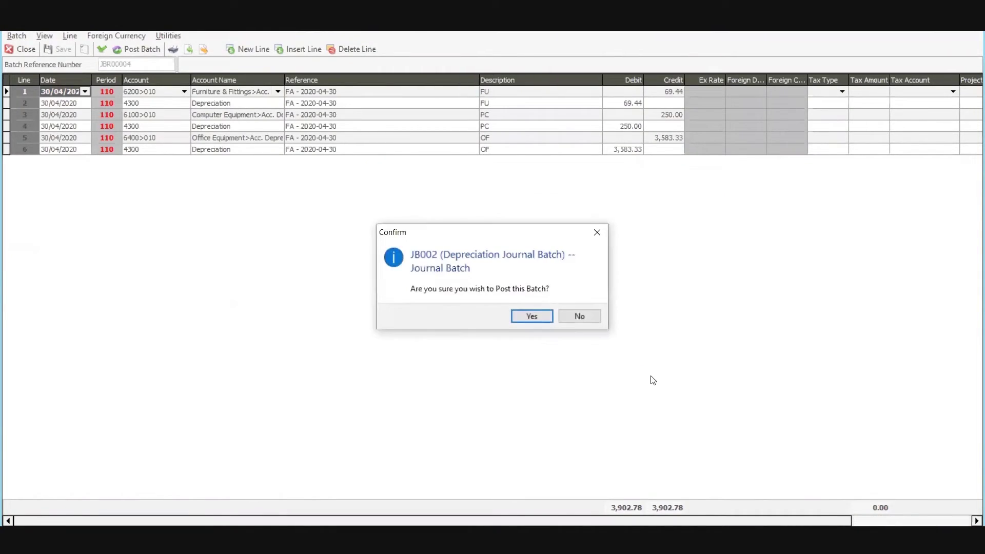
pyautogui.click(537, 317)
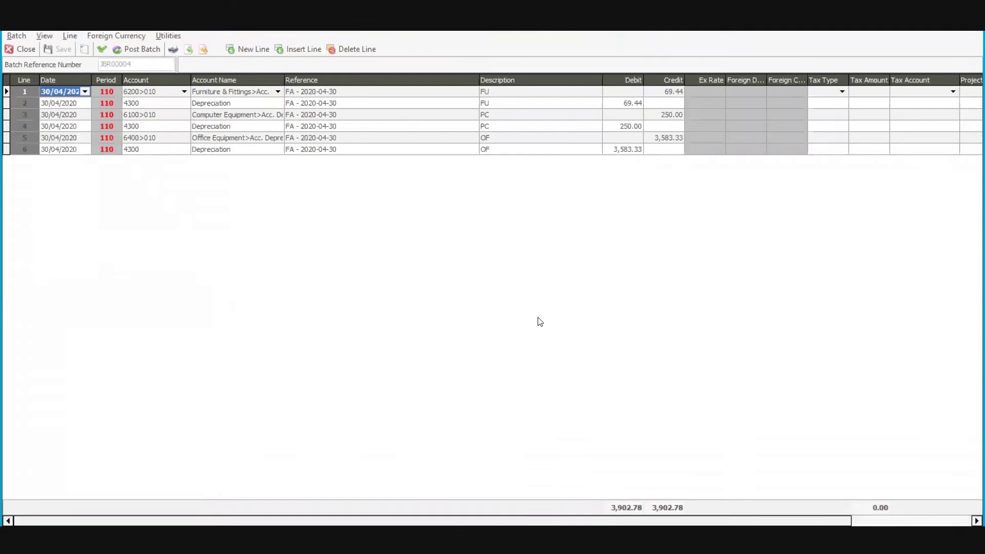
pyautogui.click(590, 317)
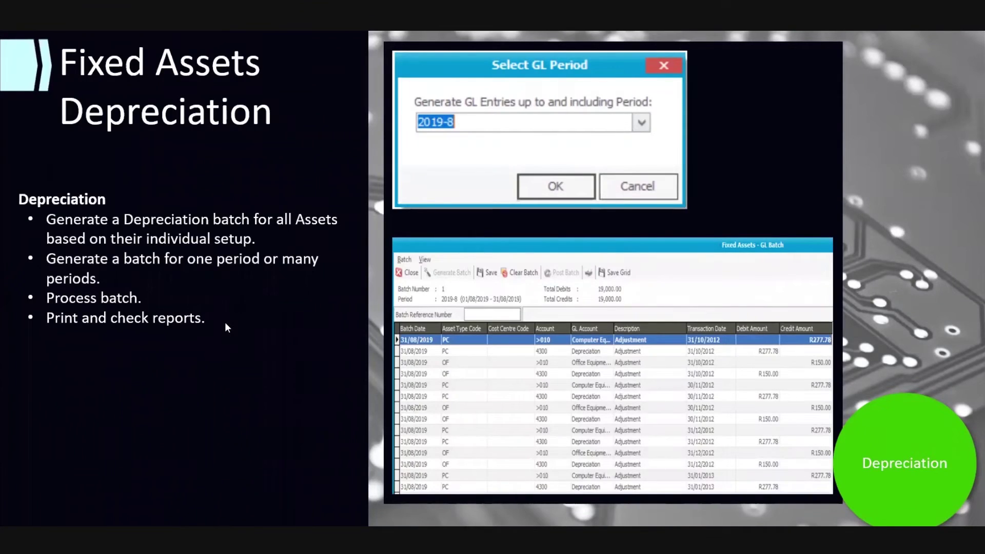
pyautogui.click(225, 322)
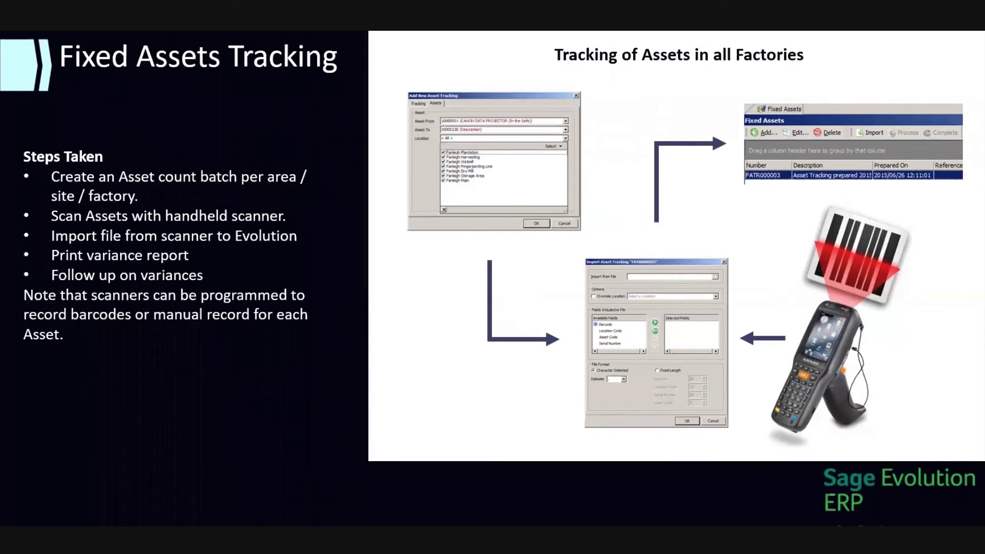